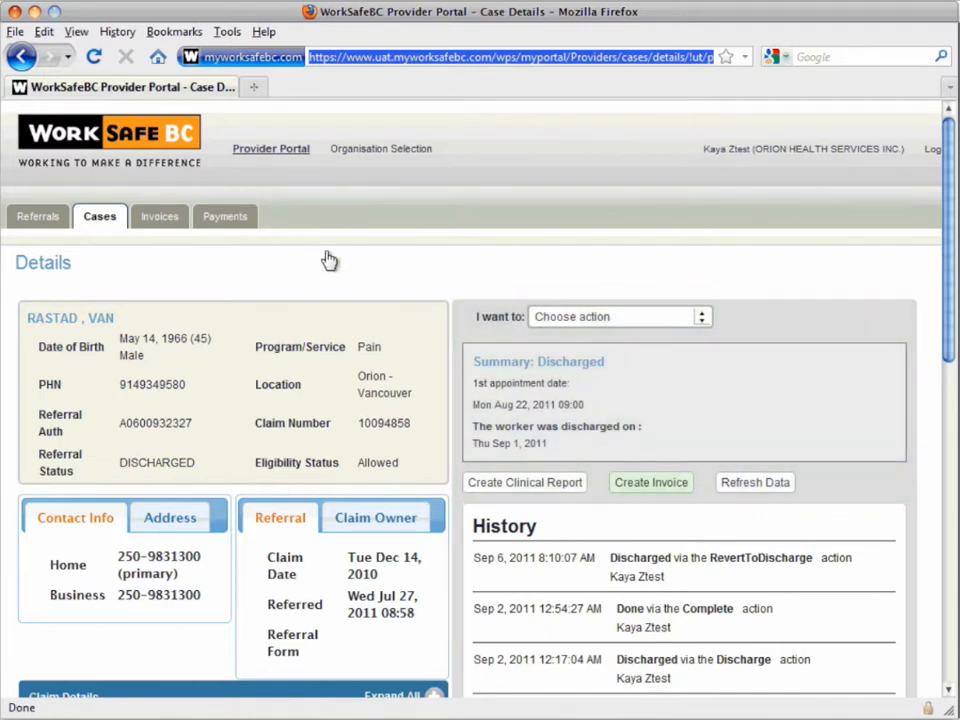
# Start a new invoice from the discharged case and review its provider information.
pyautogui.click(688, 495)
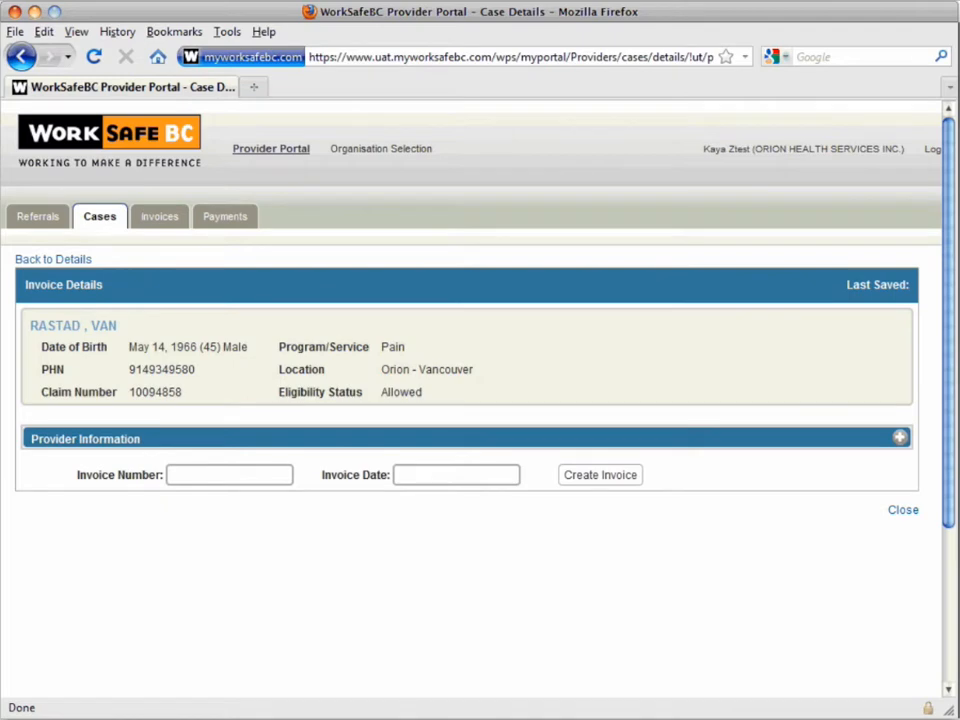
pyautogui.click(900, 440)
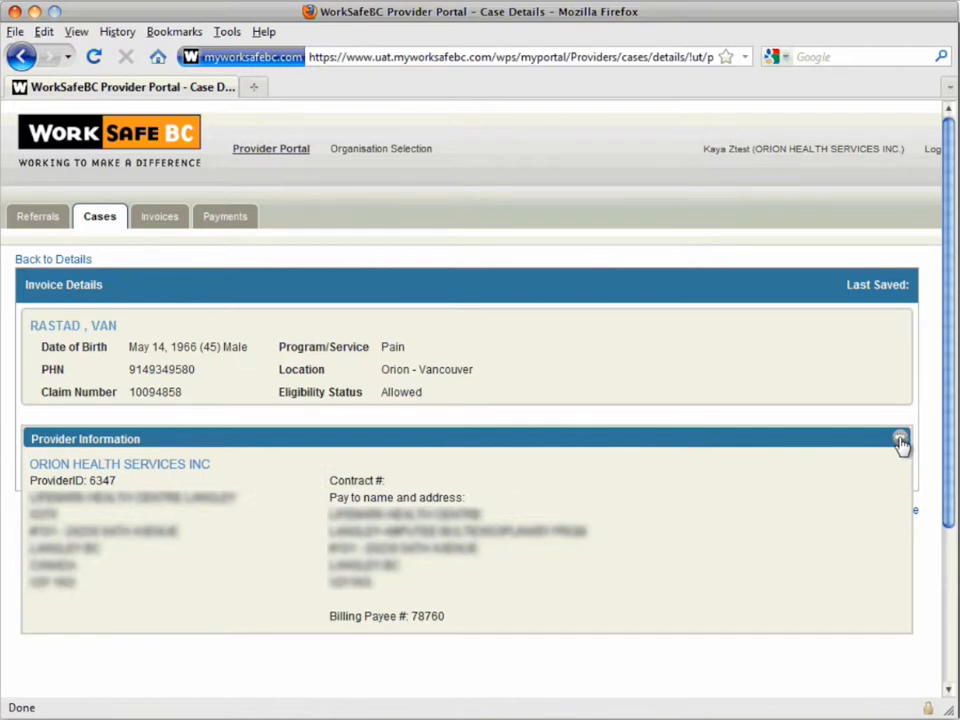
pyautogui.click(900, 441)
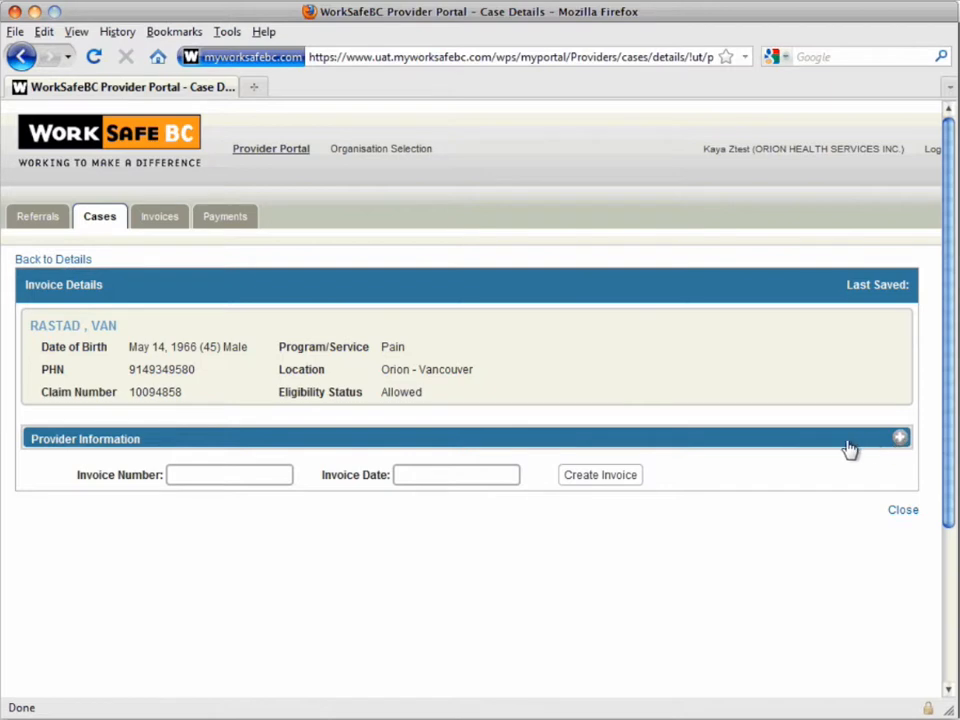
# Create the invoice with invoice number 007898 and invoice date 2011-09-06, and review its provider information.
pyautogui.click(275, 484)
pyautogui.write('007898')
pyautogui.press('Tab')
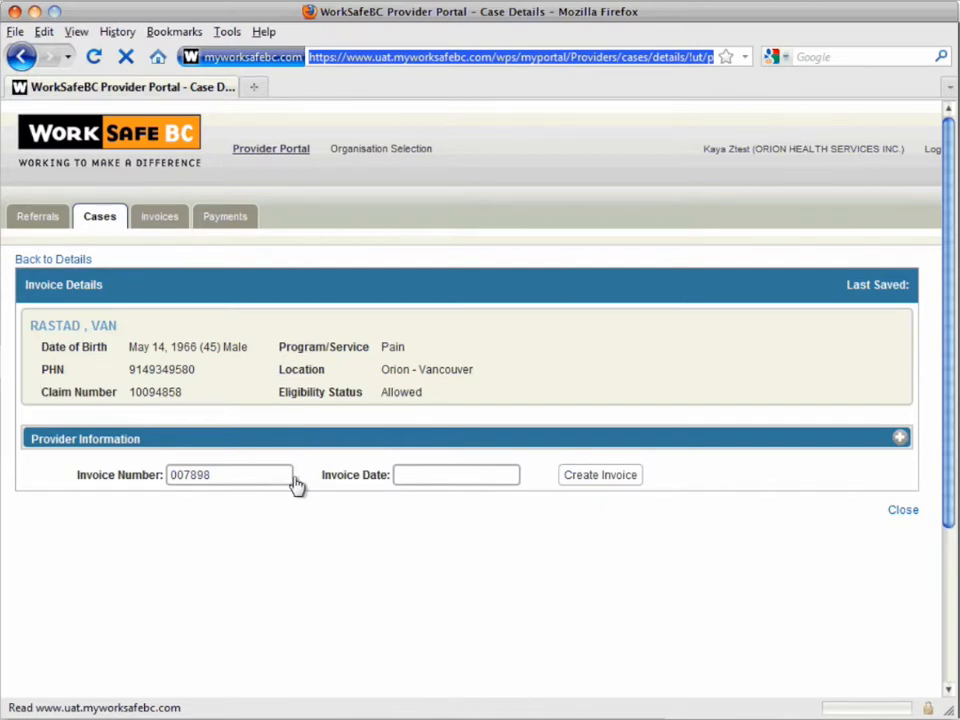
pyautogui.click(406, 480)
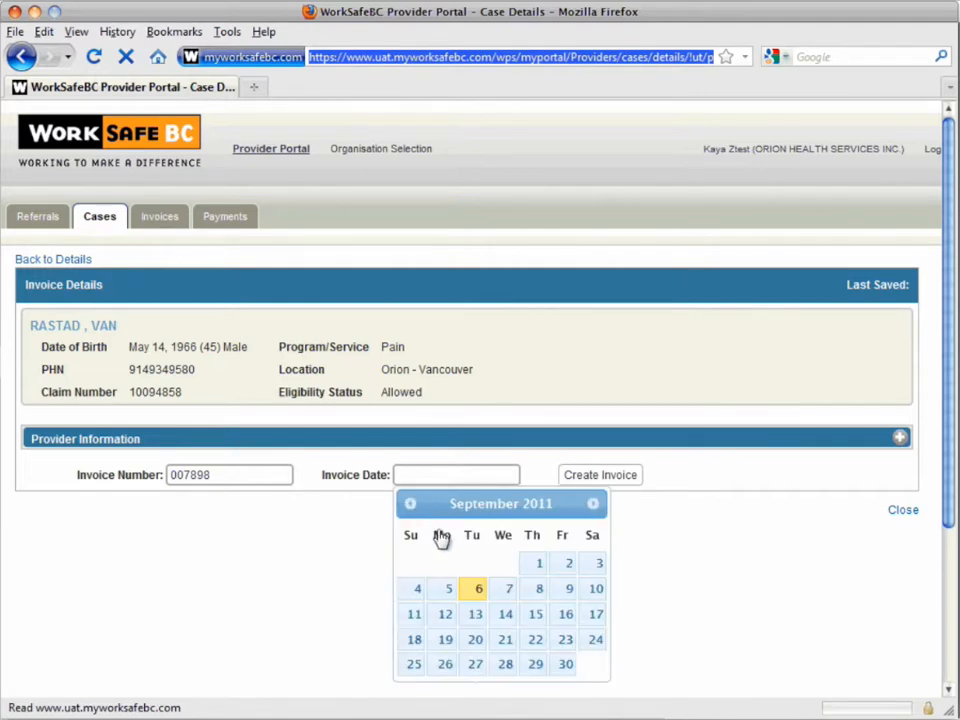
pyautogui.click(479, 592)
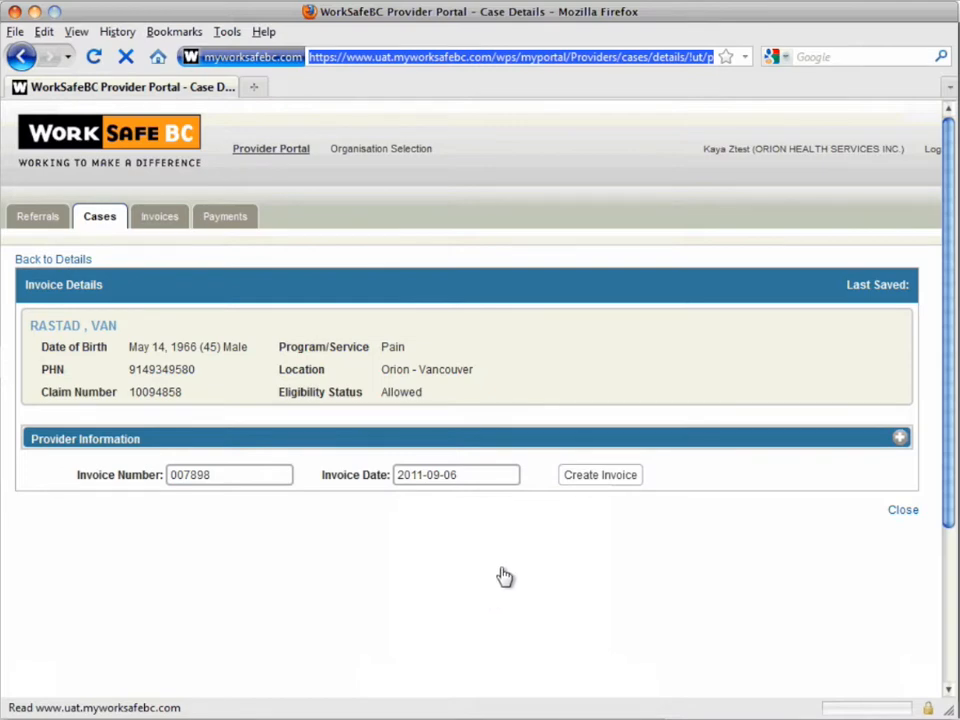
pyautogui.click(574, 481)
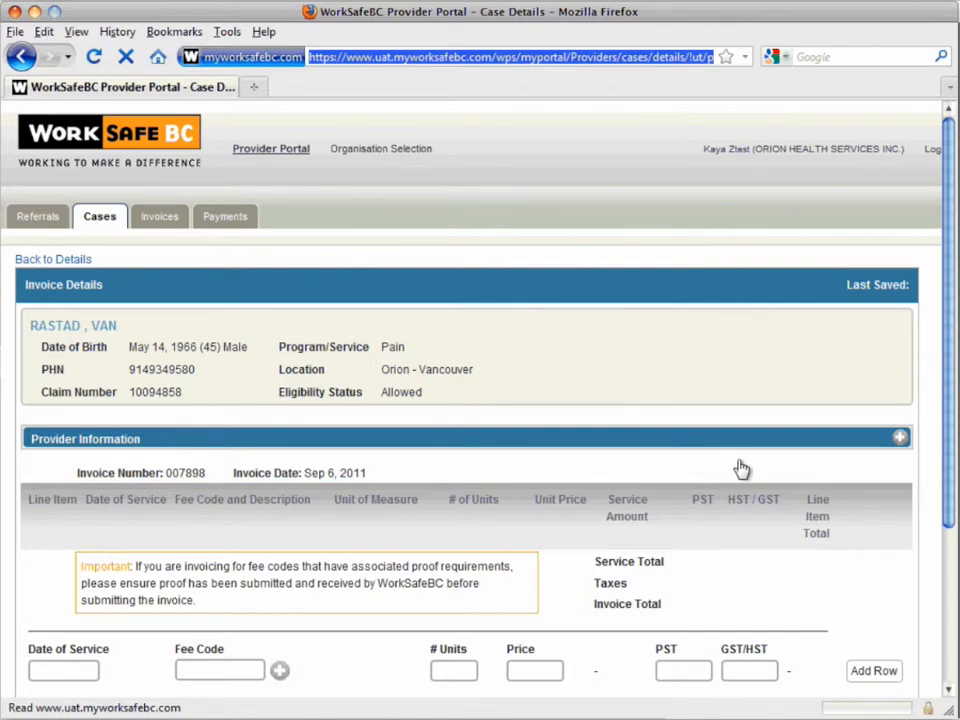
pyautogui.click(900, 440)
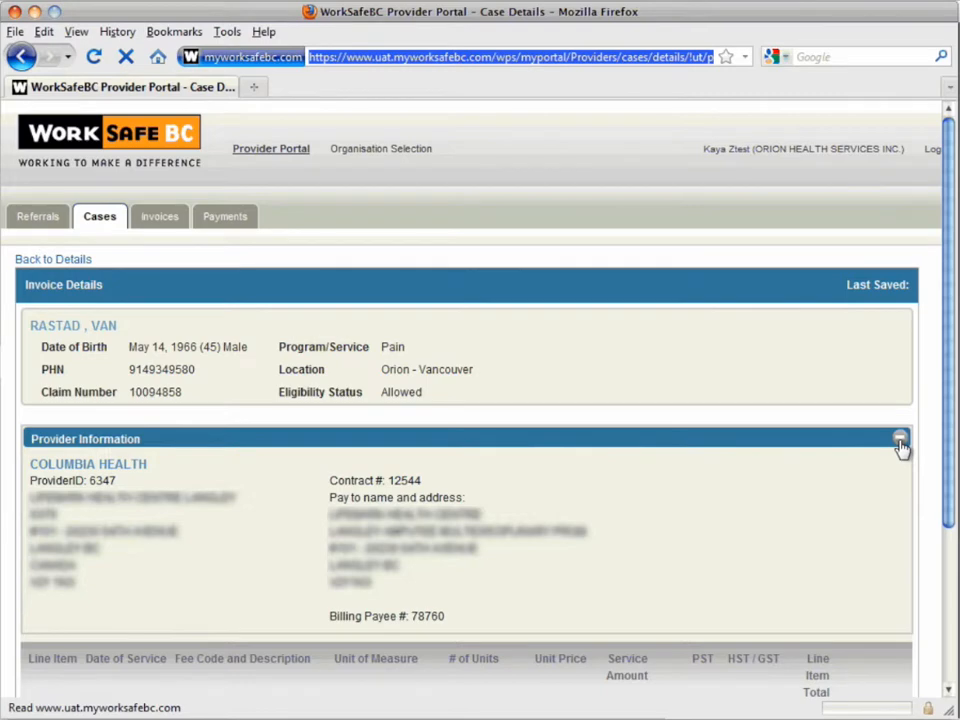
pyautogui.click(899, 441)
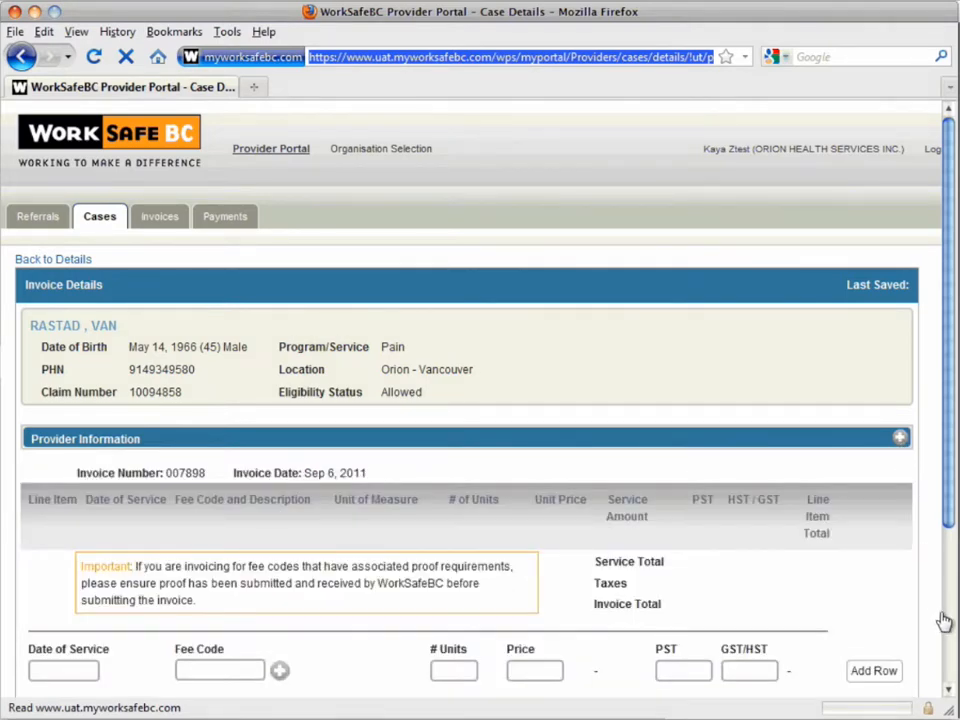
# Add an invoice line dated 2011-08-30 for fee code 1100110, PMP - Pain and Medication Management Assessment, with 1 unit.
pyautogui.click(953, 668)
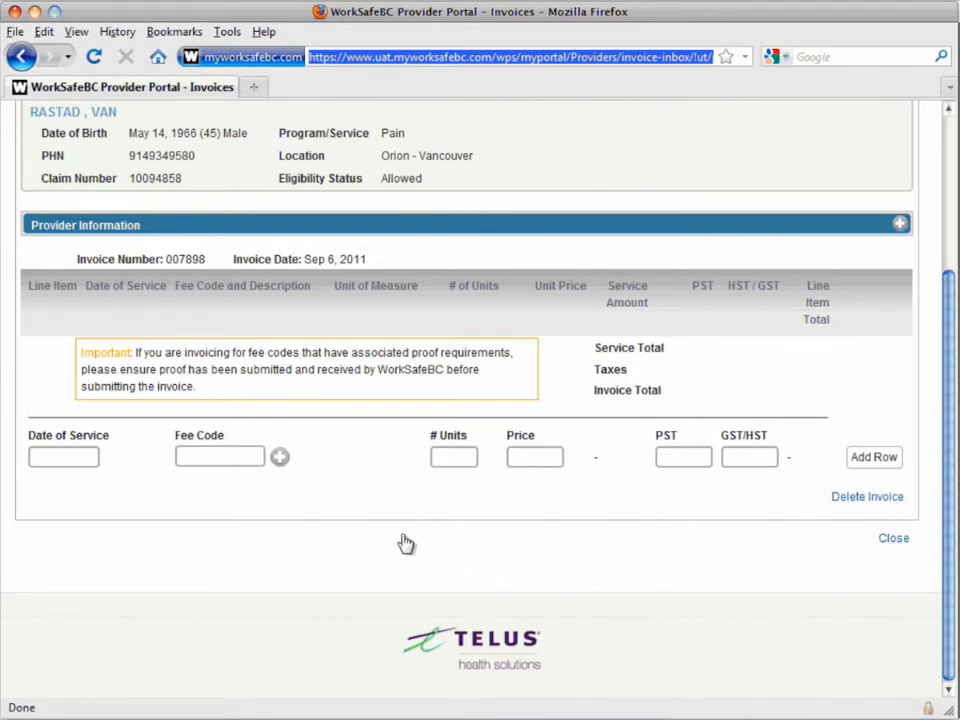
pyautogui.click(90, 460)
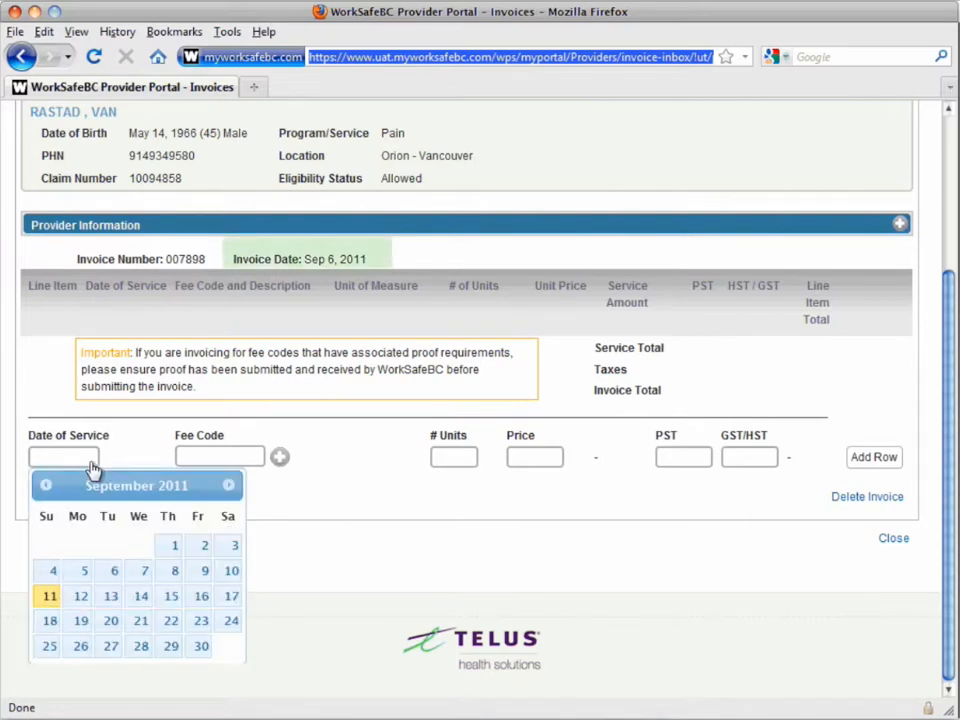
pyautogui.click(47, 487)
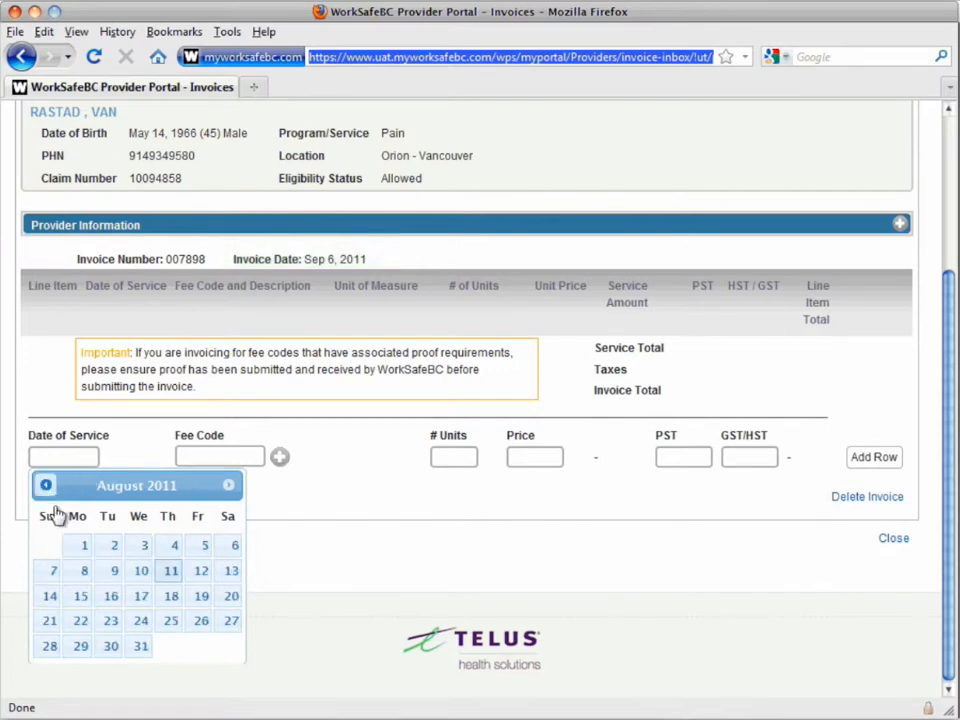
pyautogui.click(111, 647)
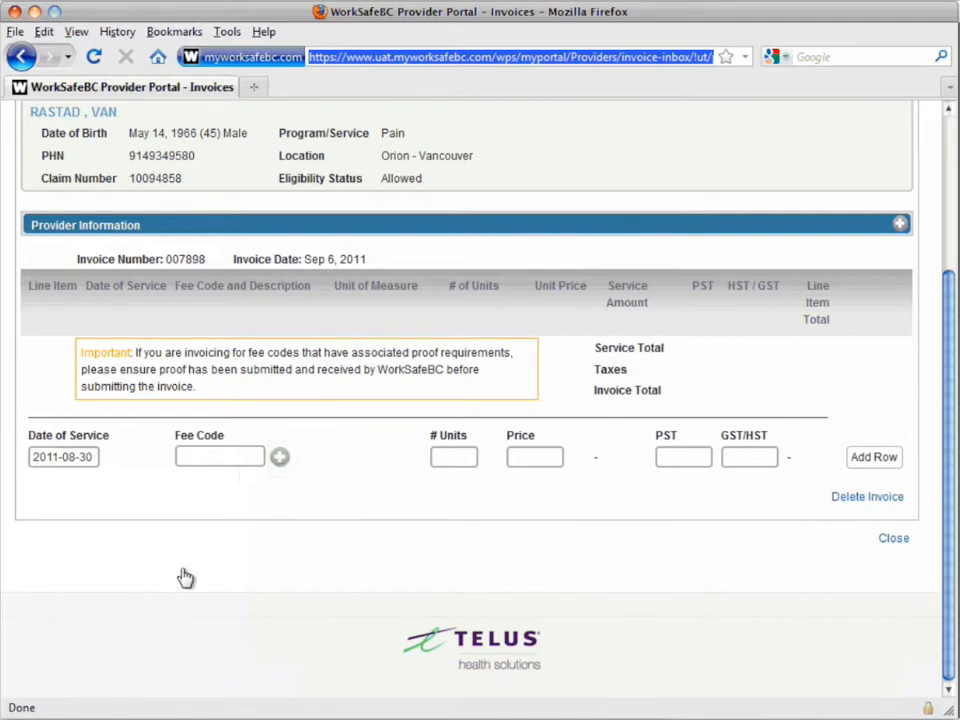
pyautogui.click(280, 462)
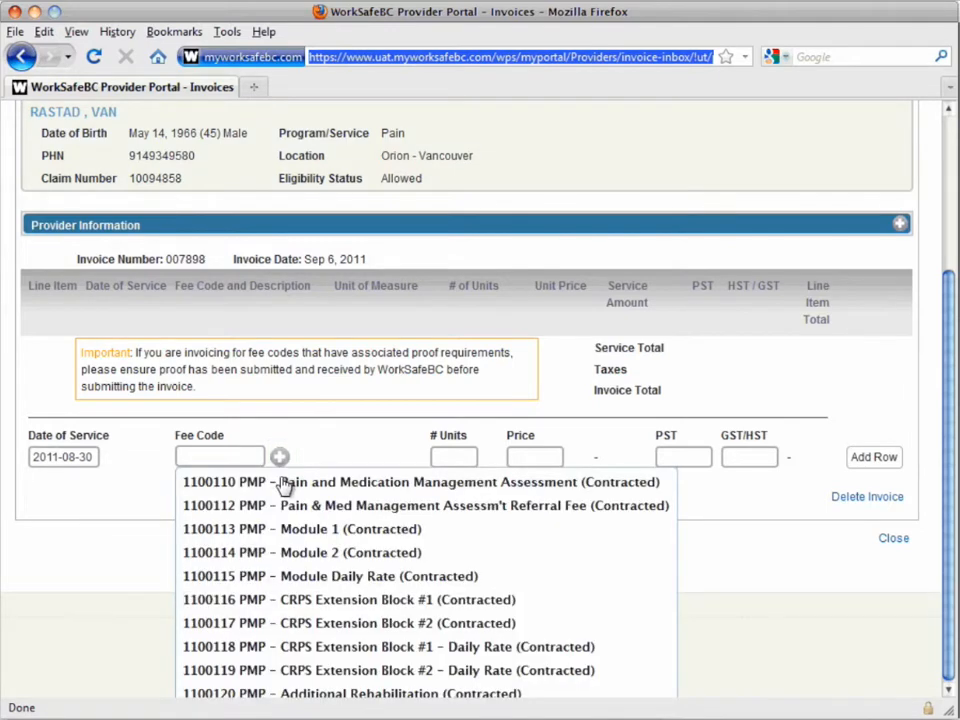
pyautogui.click(283, 483)
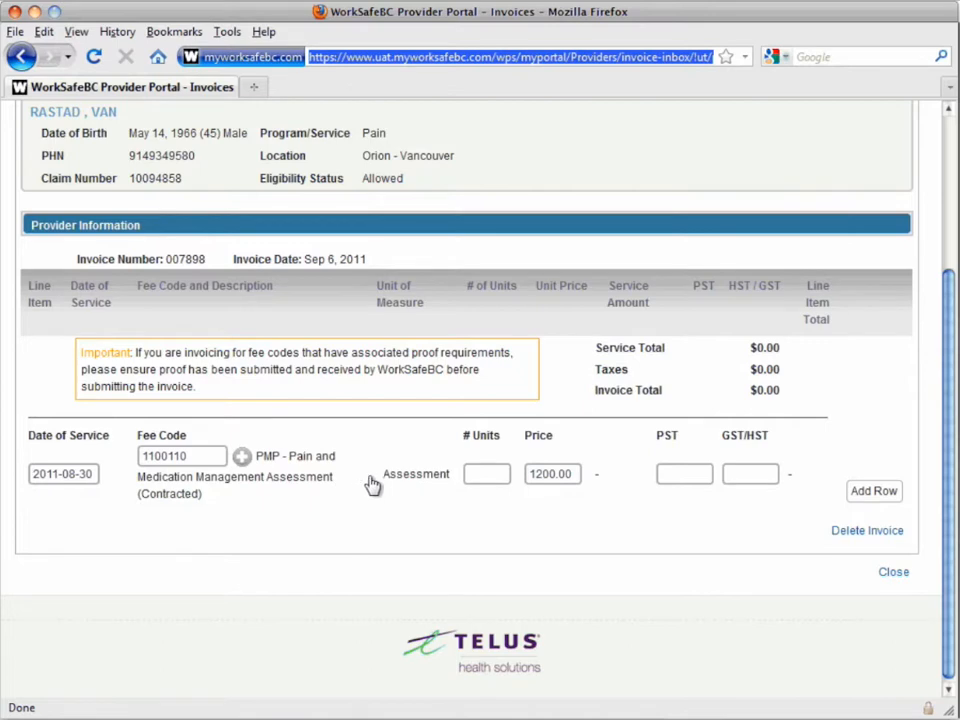
pyautogui.click(480, 477)
pyautogui.write('1')
pyautogui.click(860, 497)
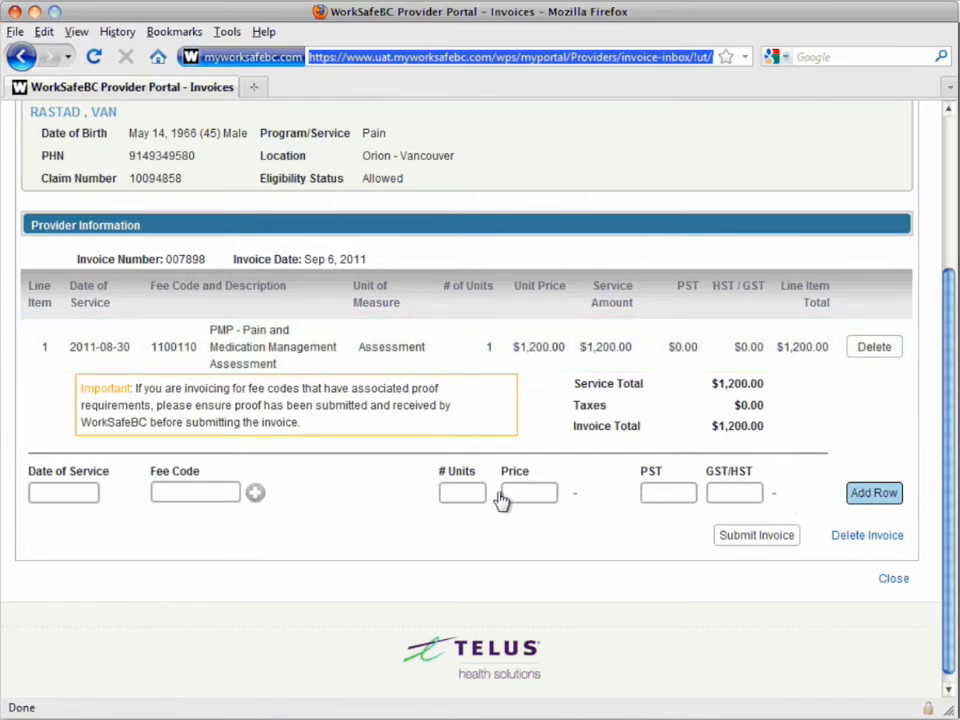
# Add an invoice line dated 2011-08-31 for fee code 1100113, PMP - Module 1, with 1 unit and GST/HST of 576.
pyautogui.click(88, 496)
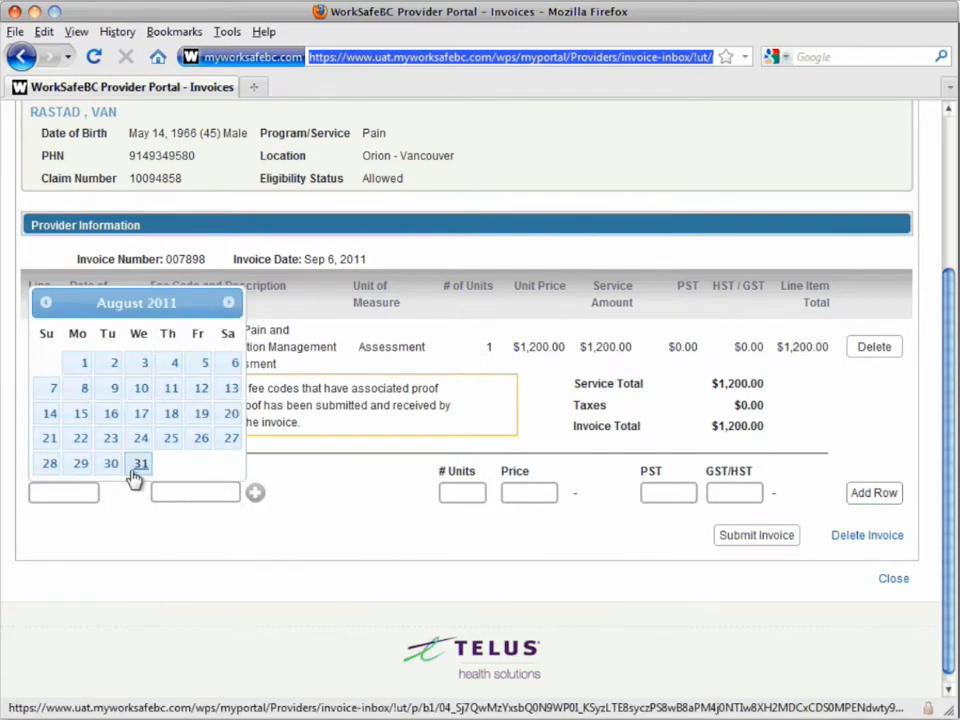
pyautogui.click(137, 523)
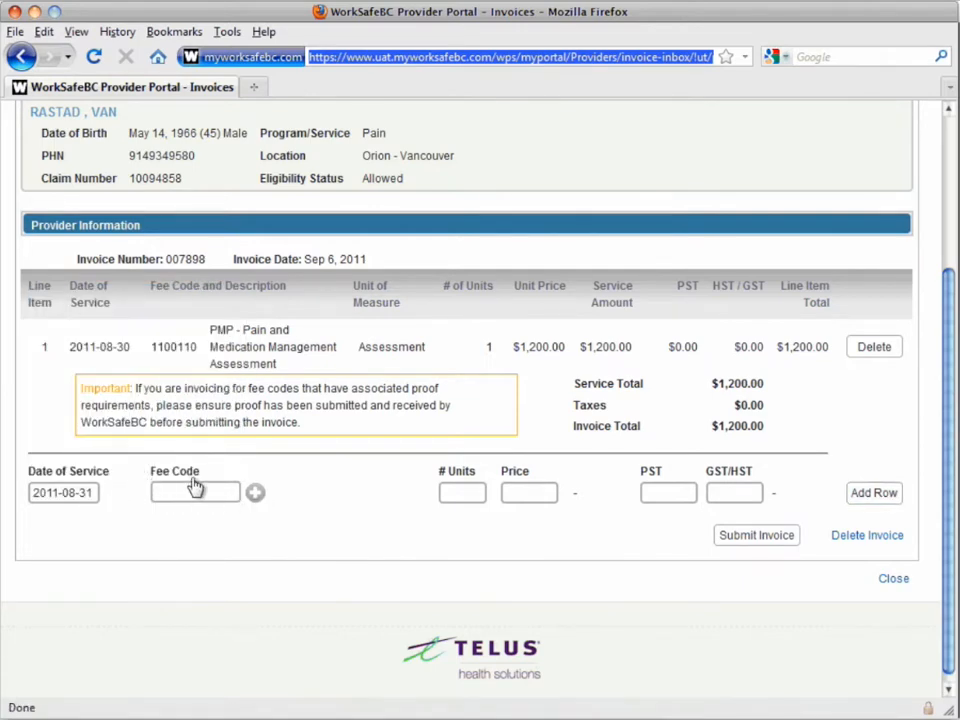
pyautogui.click(254, 492)
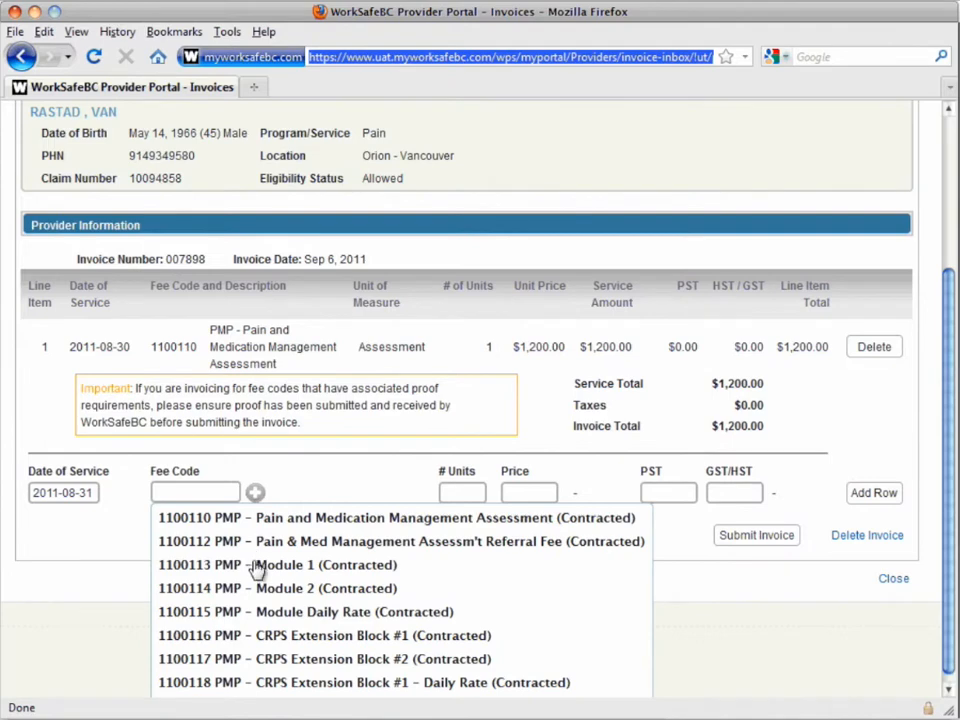
pyautogui.click(258, 567)
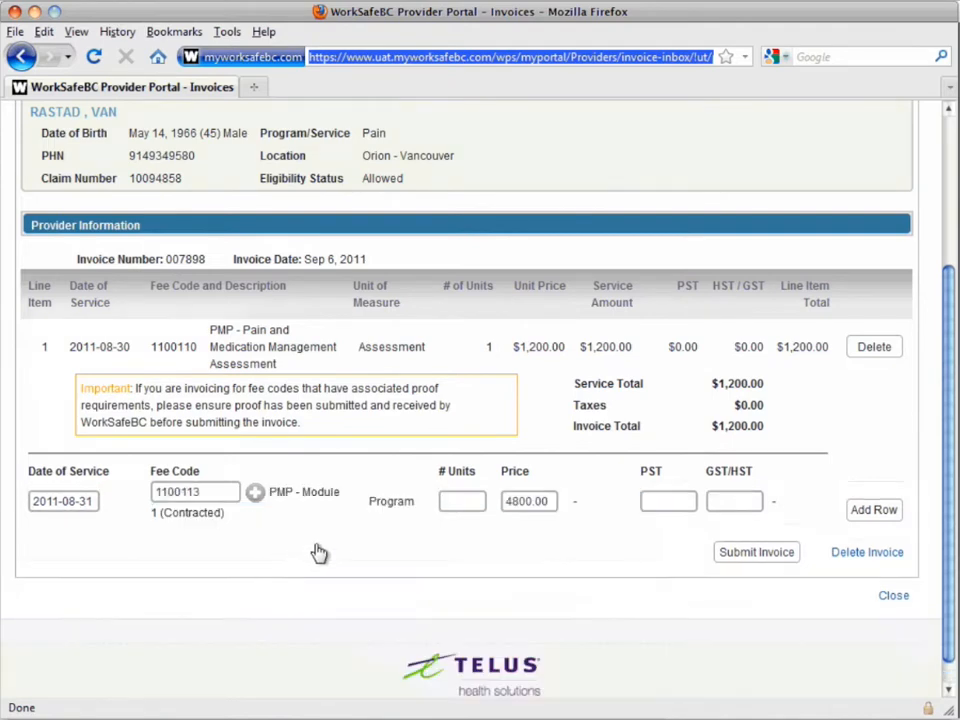
pyautogui.click(457, 505)
pyautogui.write('1')
pyautogui.click(728, 503)
pyautogui.write('576')
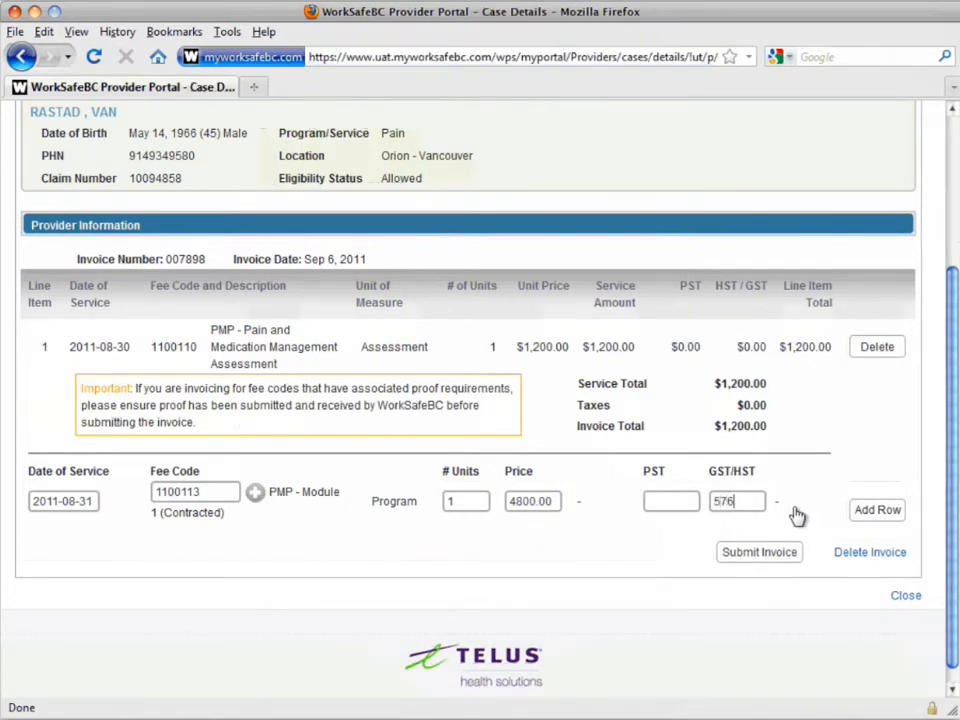
pyautogui.click(873, 521)
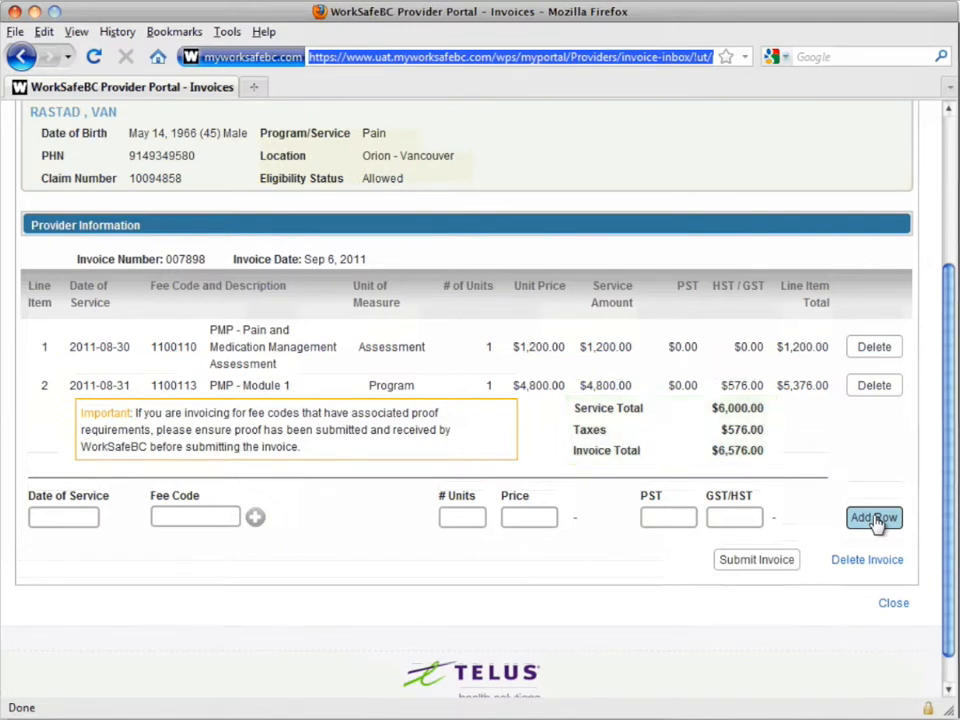
# Add an invoice line dated 2011-09-05 for fee code 1100115, PMP - Module Daily Rate, with 1 unit and GST/HST of 38.4.
pyautogui.click(86, 522)
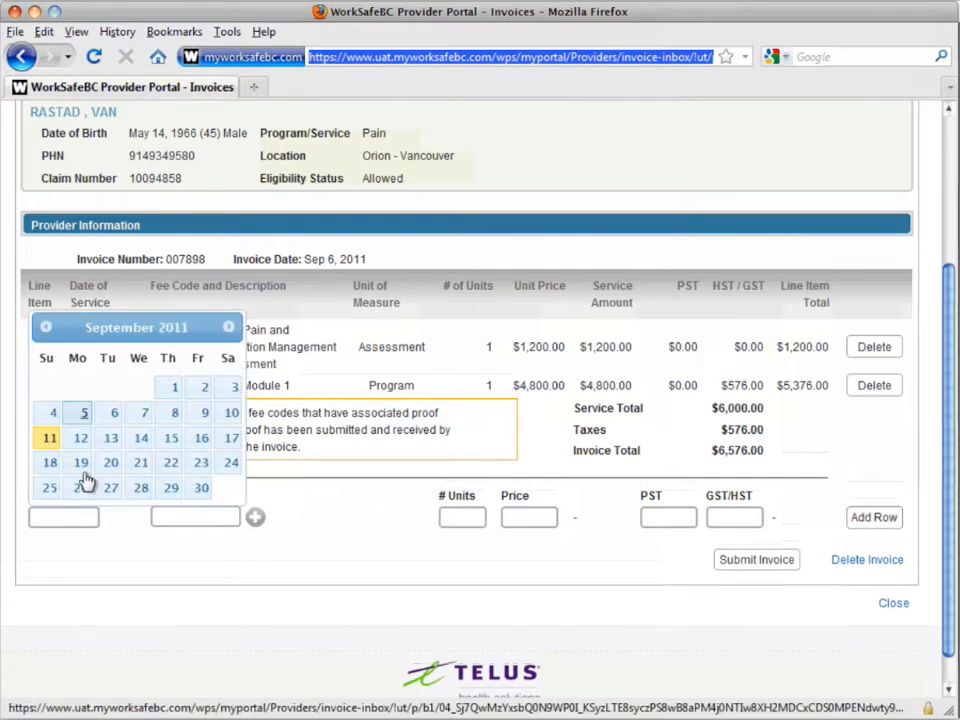
pyautogui.click(85, 420)
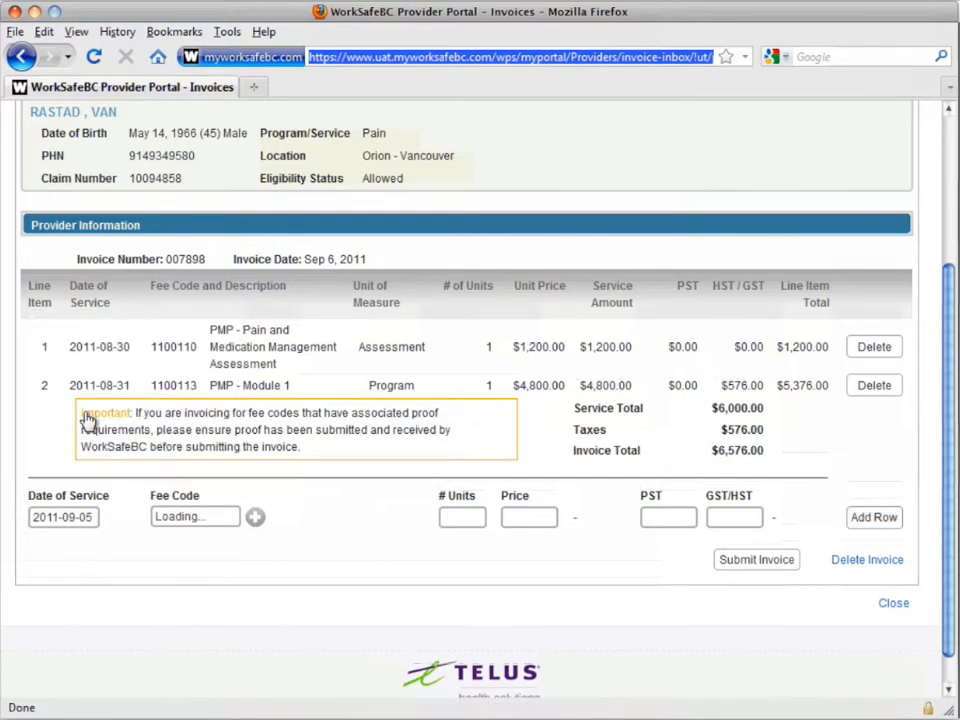
pyautogui.click(253, 516)
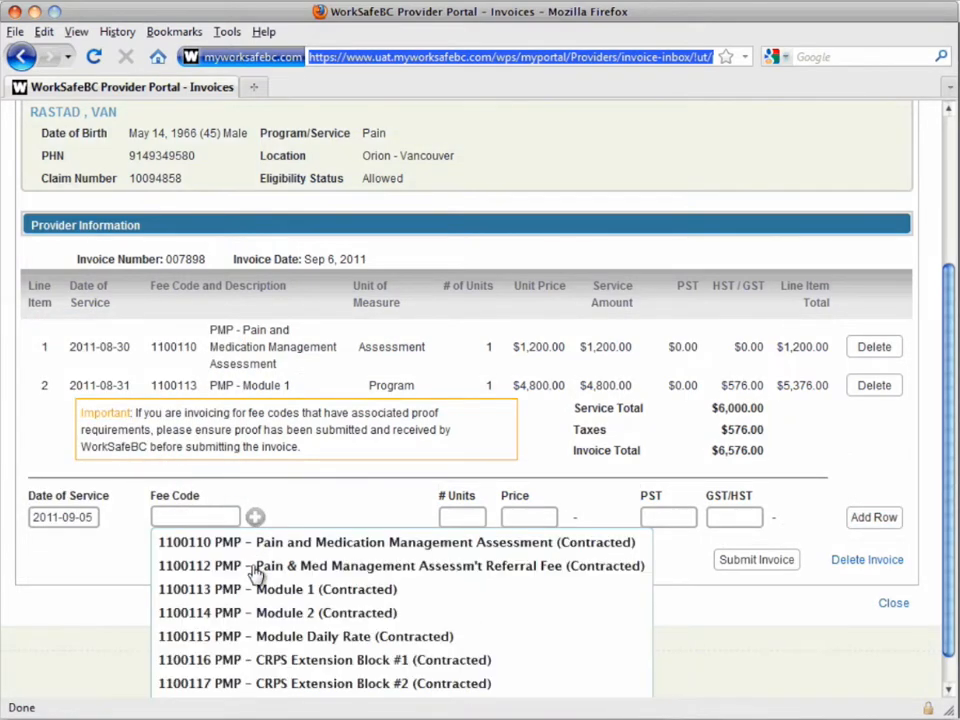
pyautogui.click(257, 636)
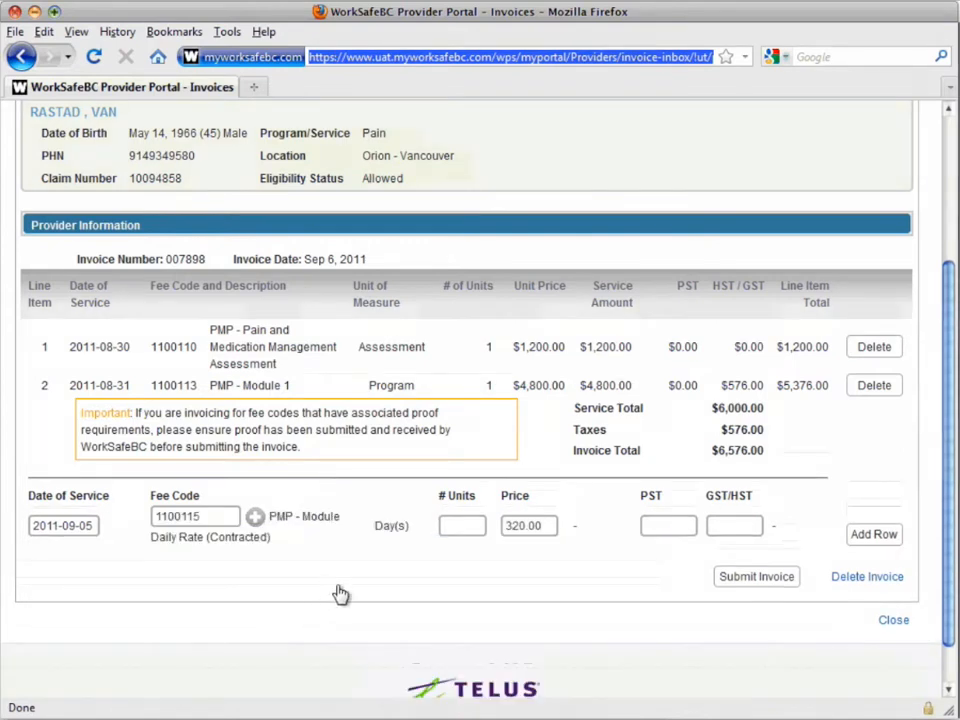
pyautogui.click(450, 527)
pyautogui.write('1')
pyautogui.click(745, 527)
pyautogui.write('38.4')
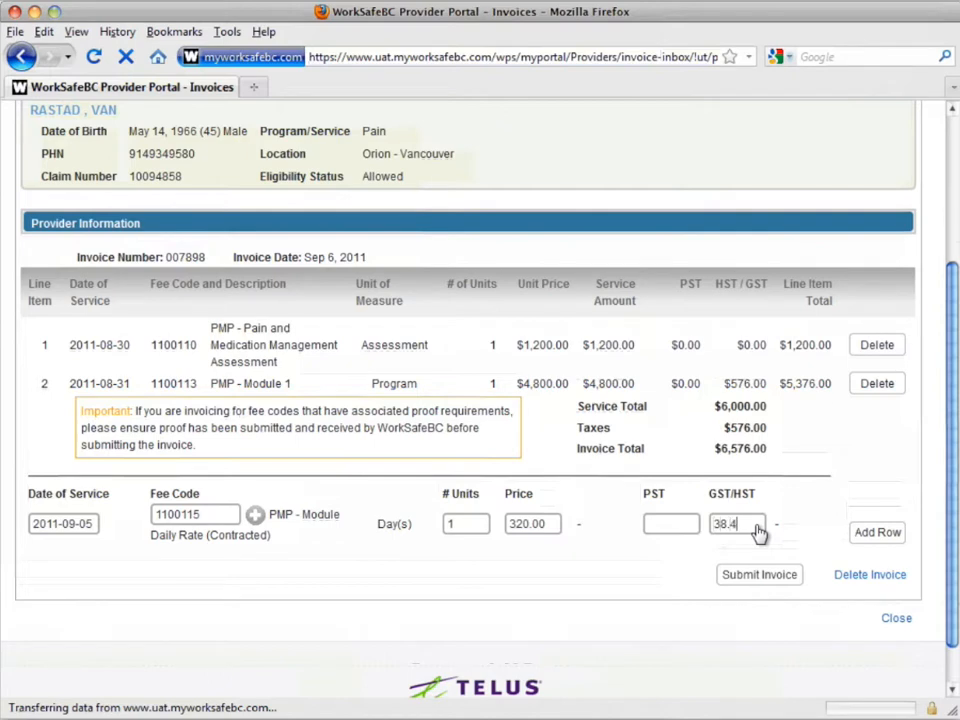
pyautogui.click(880, 533)
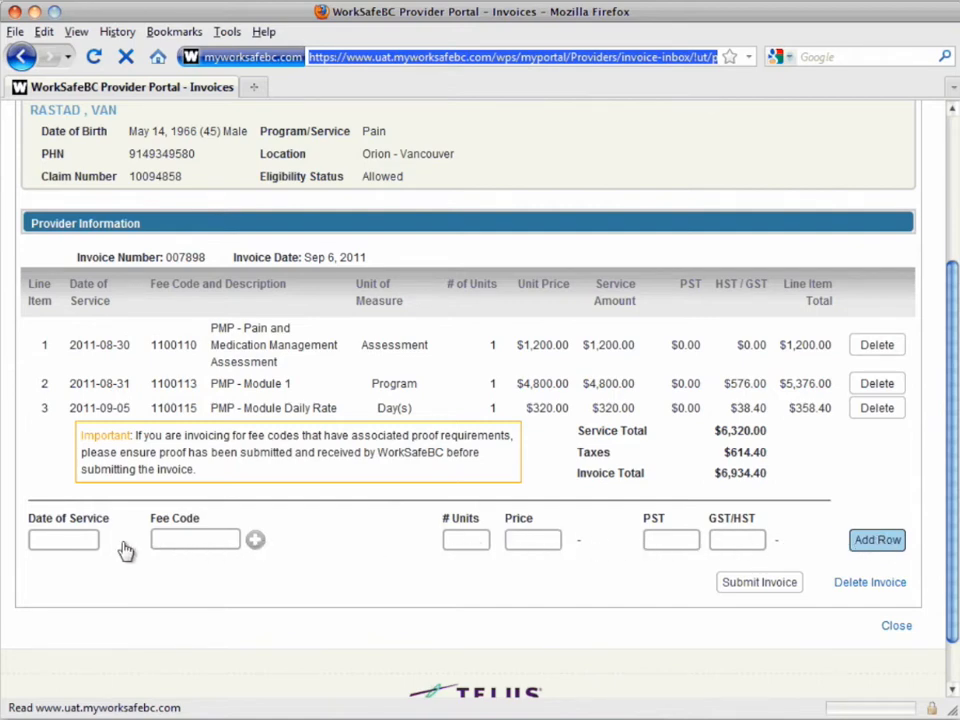
# Set the new line's date of service to 2011-09-06 and its fee code to 1100400, Disp Med Supplies - Gloves.
pyautogui.click(90, 548)
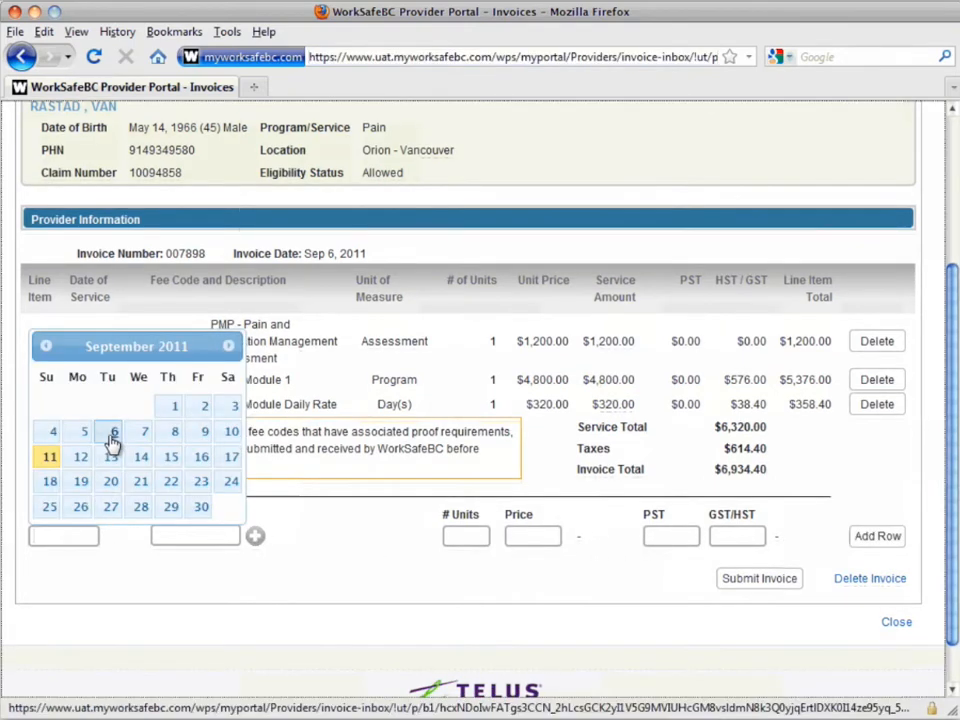
pyautogui.click(111, 432)
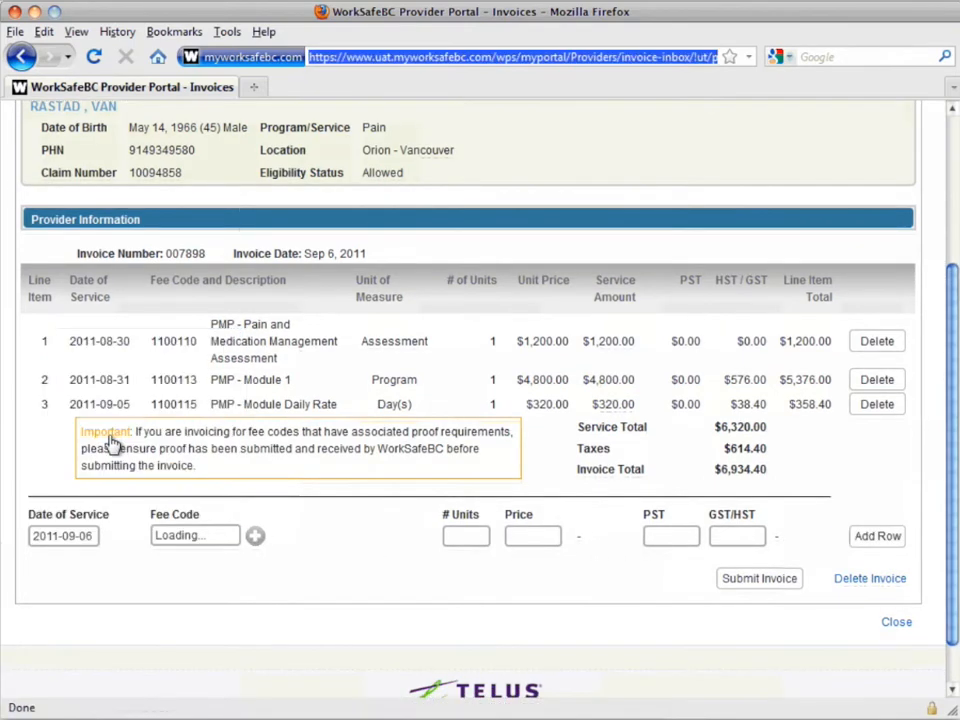
pyautogui.click(163, 539)
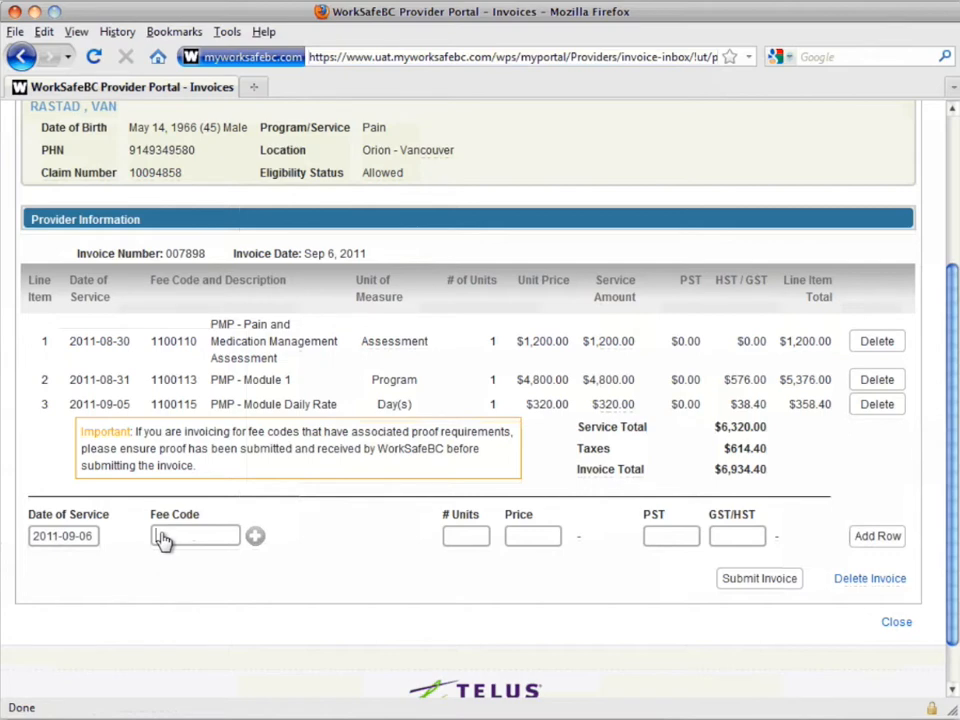
pyautogui.write('110')
pyautogui.write('04')
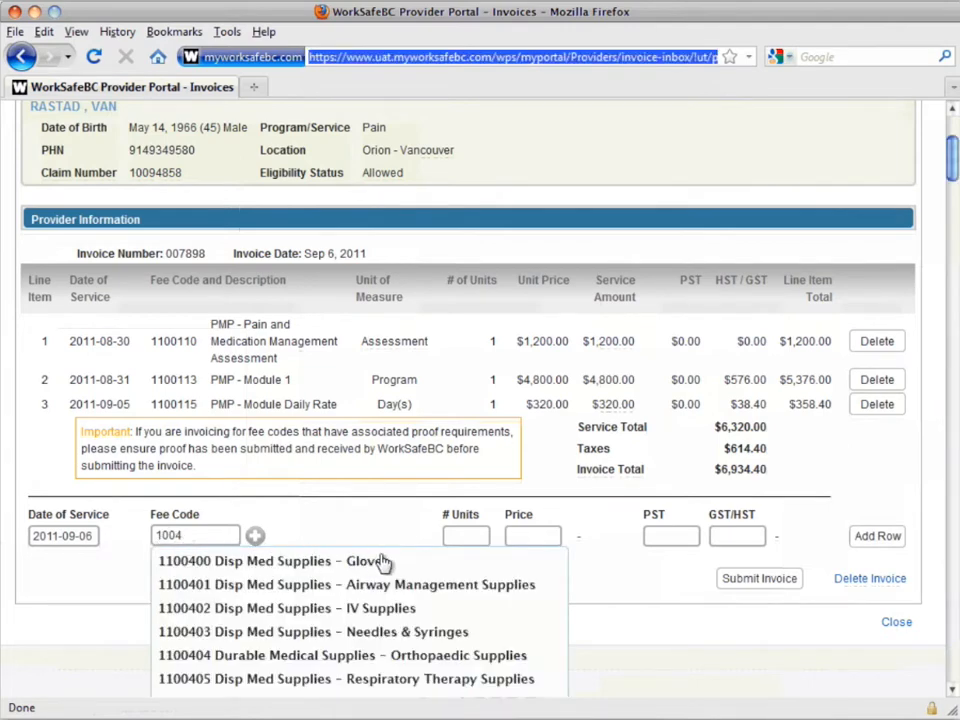
pyautogui.click(427, 564)
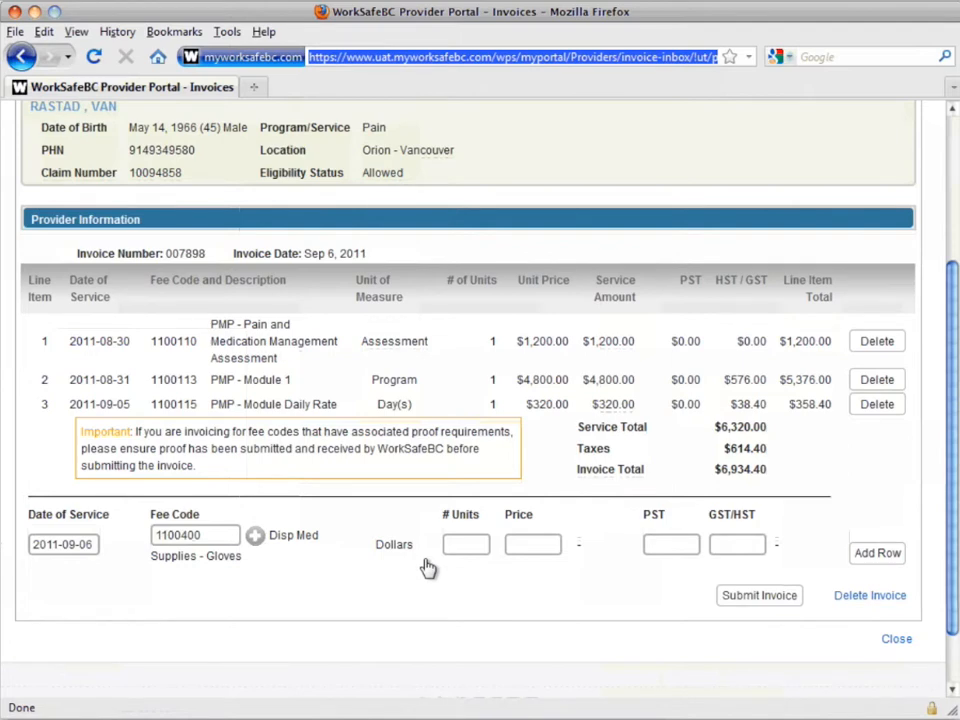
# Add the gloves line to the invoice with 2 units, a price of 2.00 and GST/HST of 0.24.
pyautogui.click(480, 547)
pyautogui.write('2')
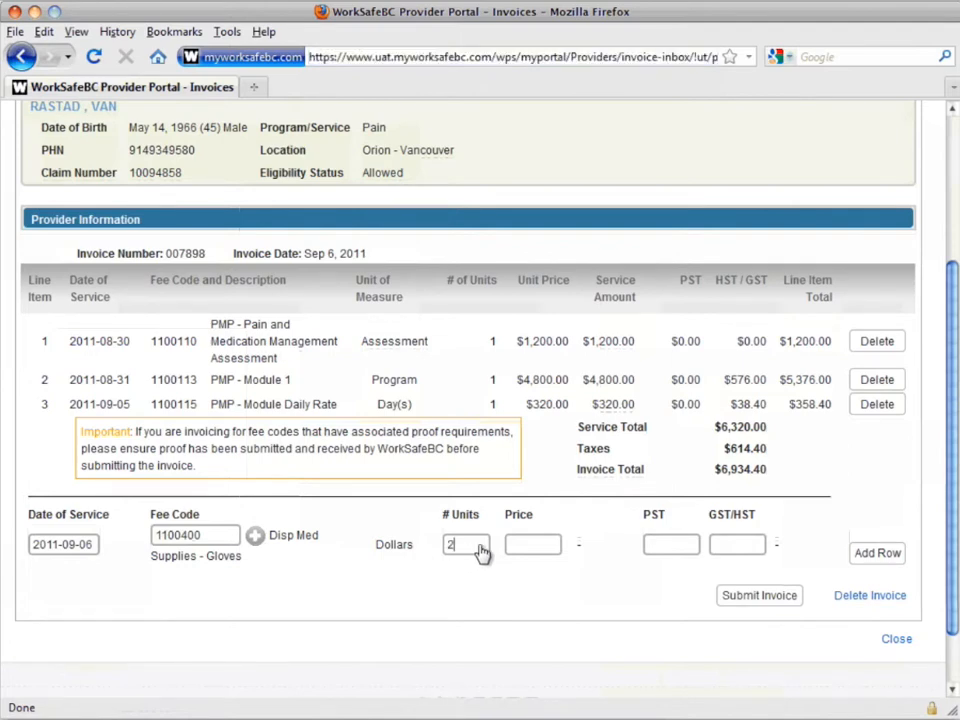
pyautogui.click(551, 553)
pyautogui.write('2.00')
pyautogui.click(761, 555)
pyautogui.write('24')
pyautogui.click(858, 562)
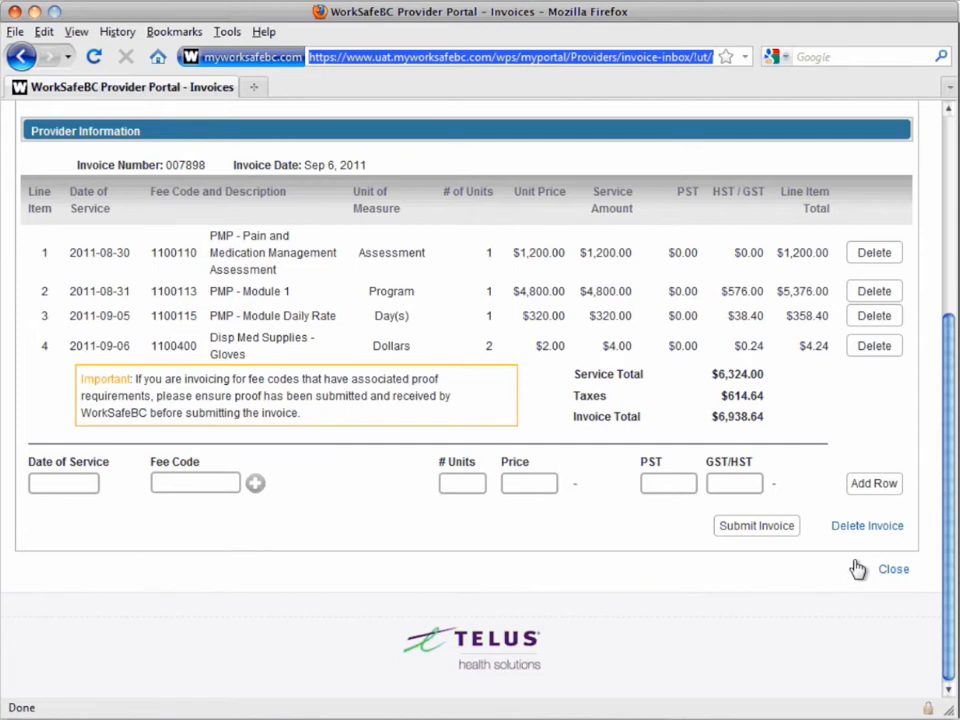
# Submit the completed four-line invoice for processing and open the PDF of the submitted invoice.
pyautogui.click(793, 537)
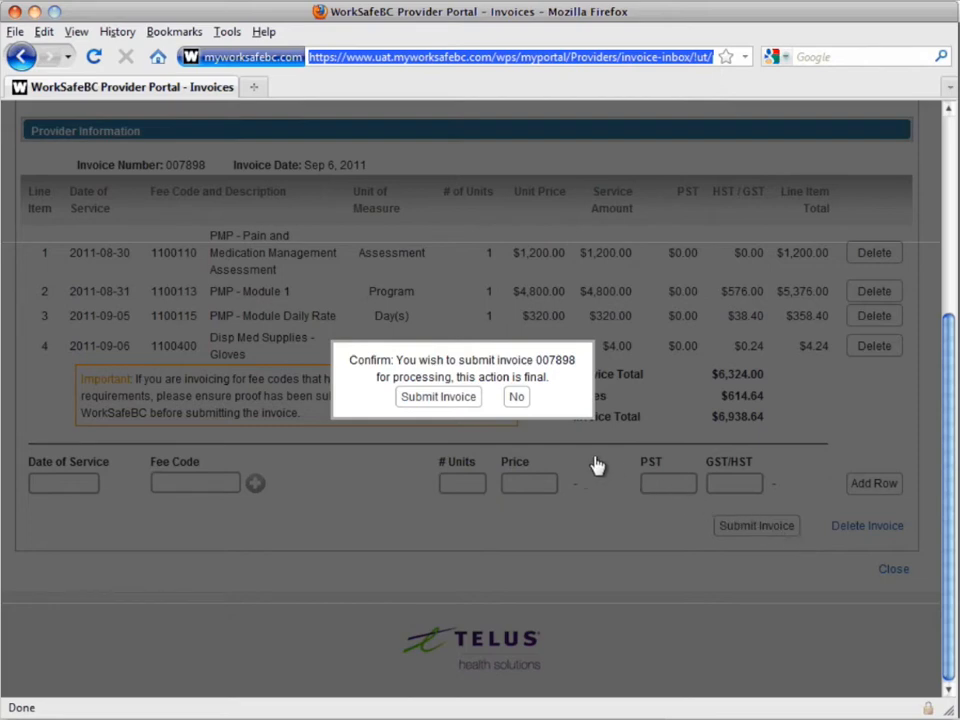
pyautogui.click(441, 397)
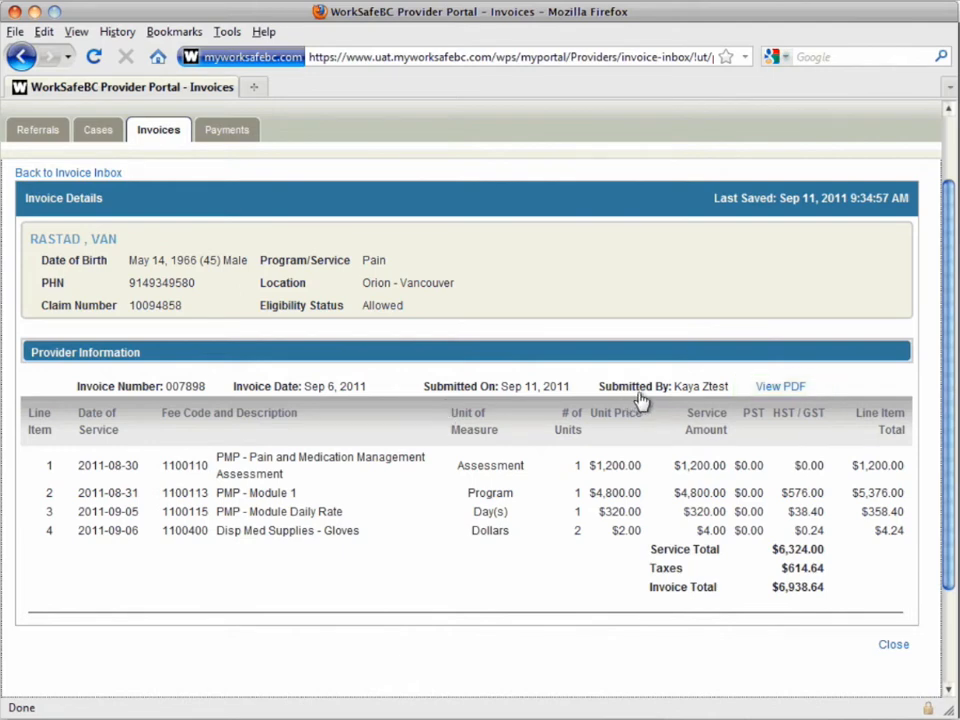
pyautogui.click(780, 387)
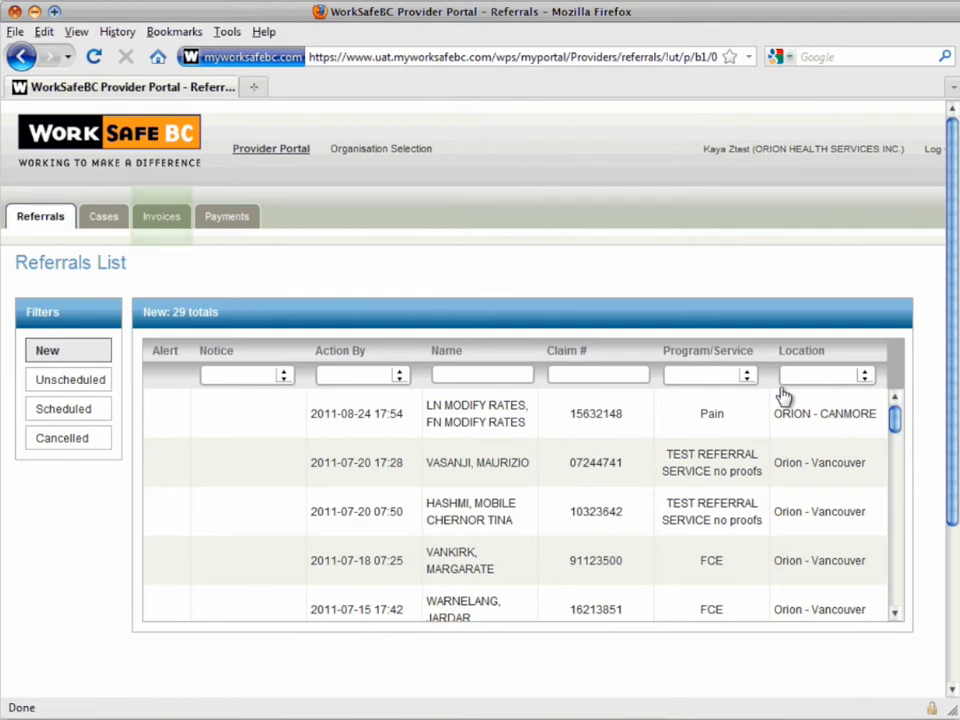
# From the invoice inbox, open the FCE draft invoice dated 2011-08-16 with the $22.50 total for editing.
pyautogui.click(188, 229)
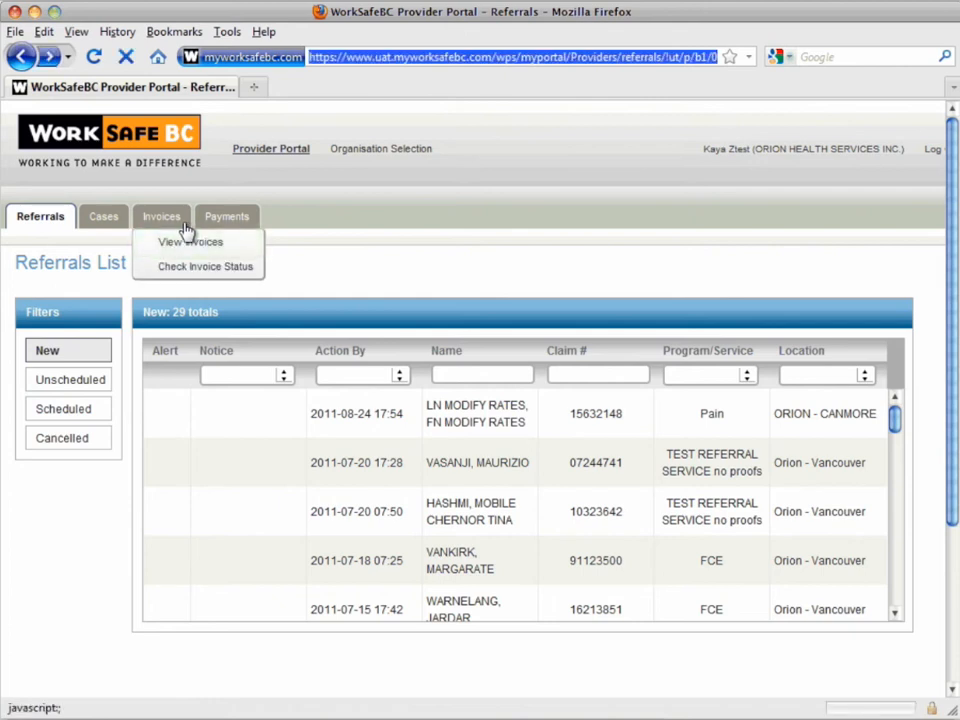
pyautogui.click(150, 242)
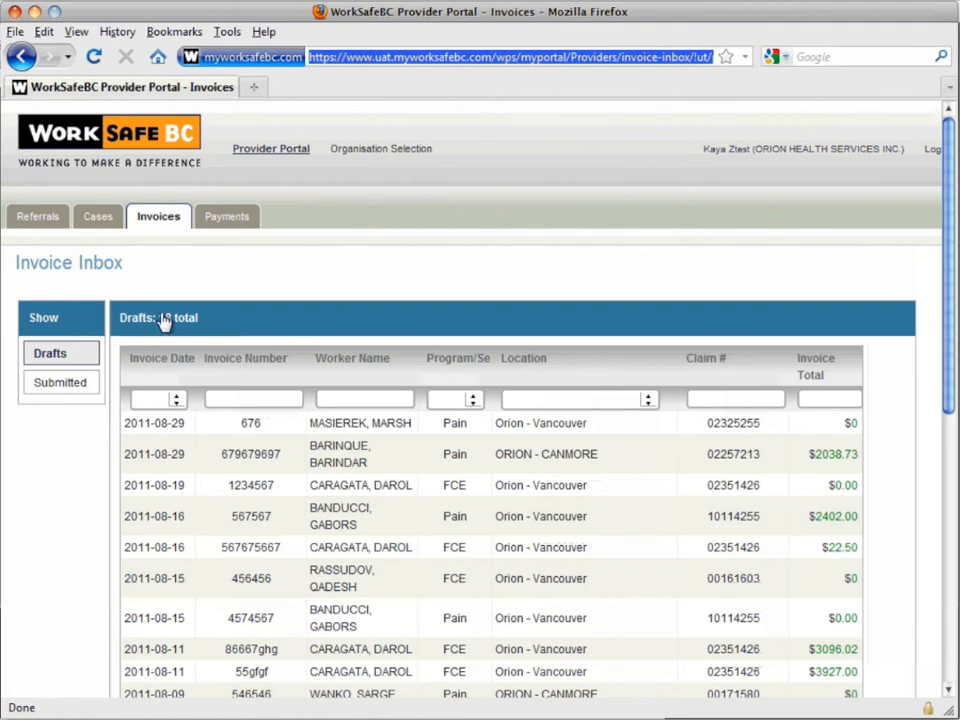
pyautogui.click(209, 555)
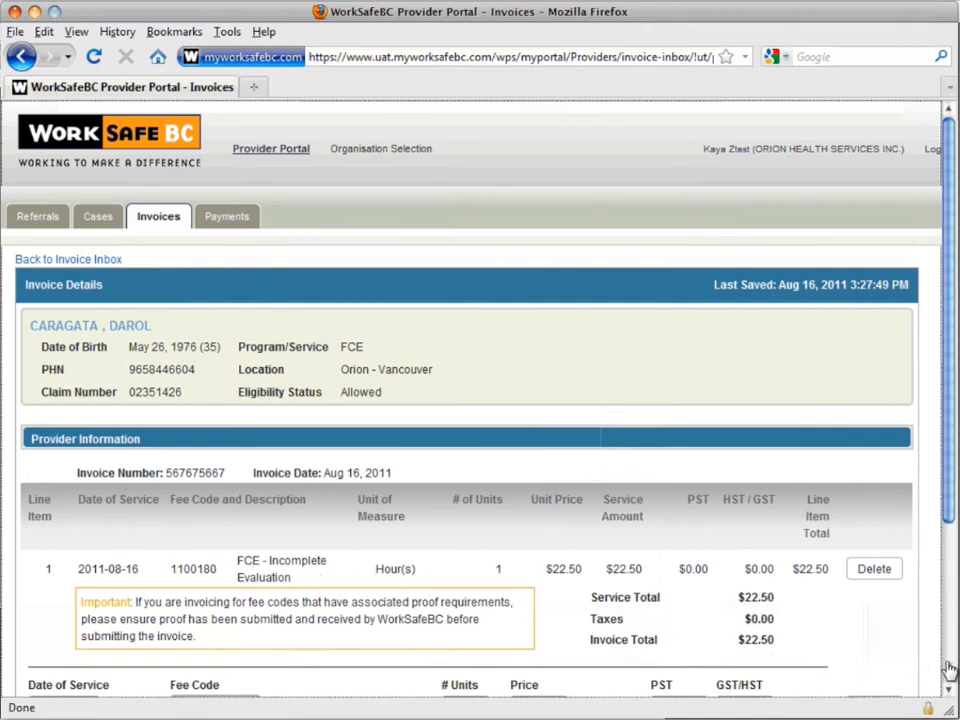
pyautogui.scroll(-3, 950, 668)
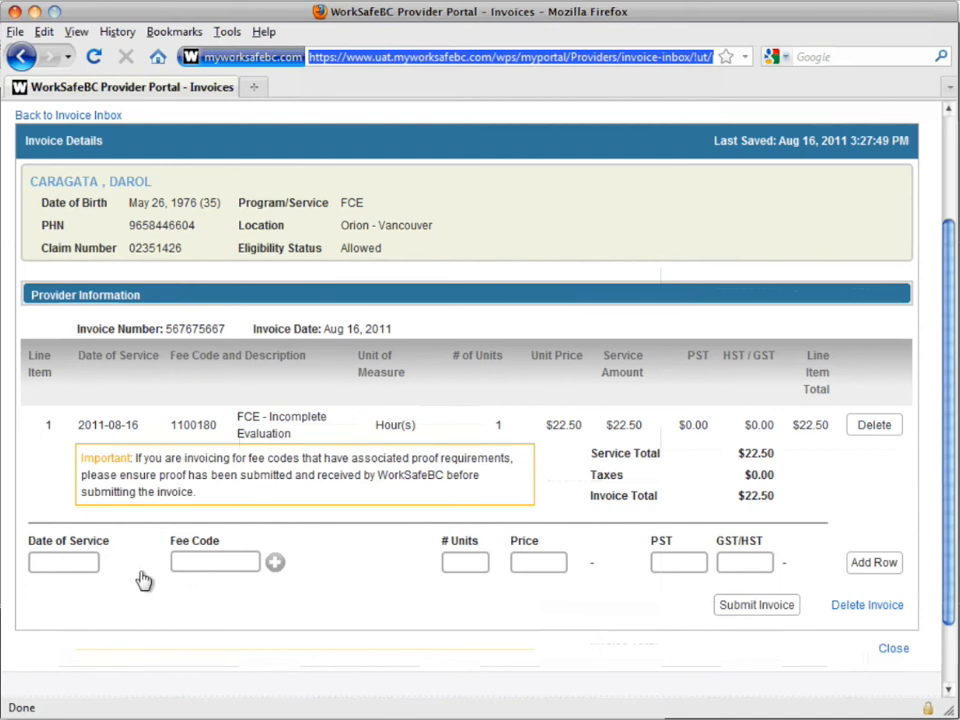
# Try to set the new invoice line's date of service to 2011-08-22.
pyautogui.click(60, 562)
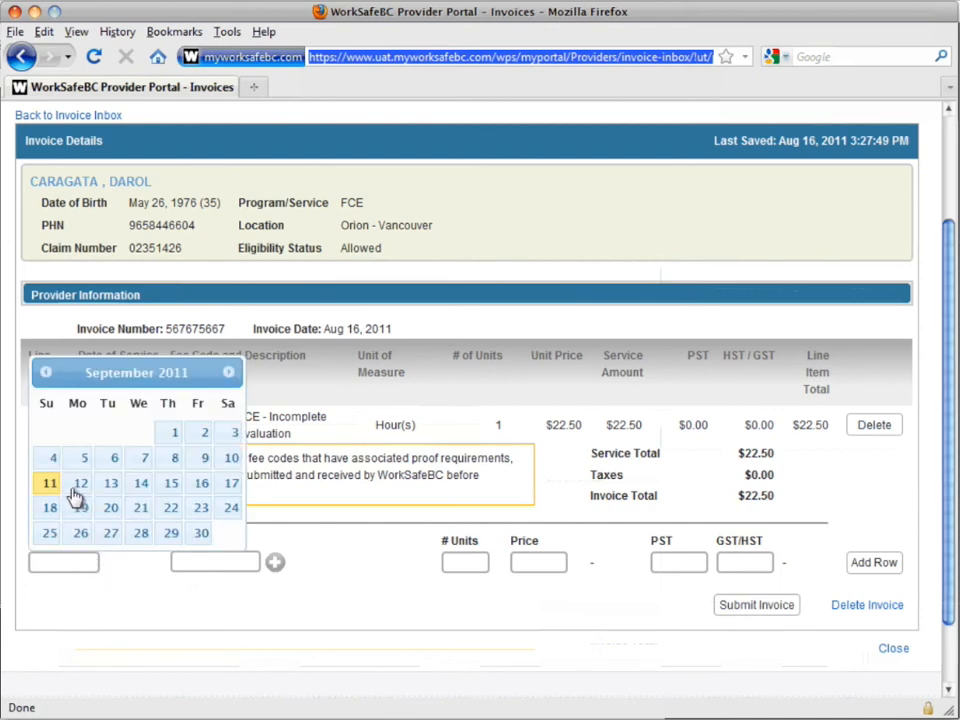
pyautogui.click(52, 379)
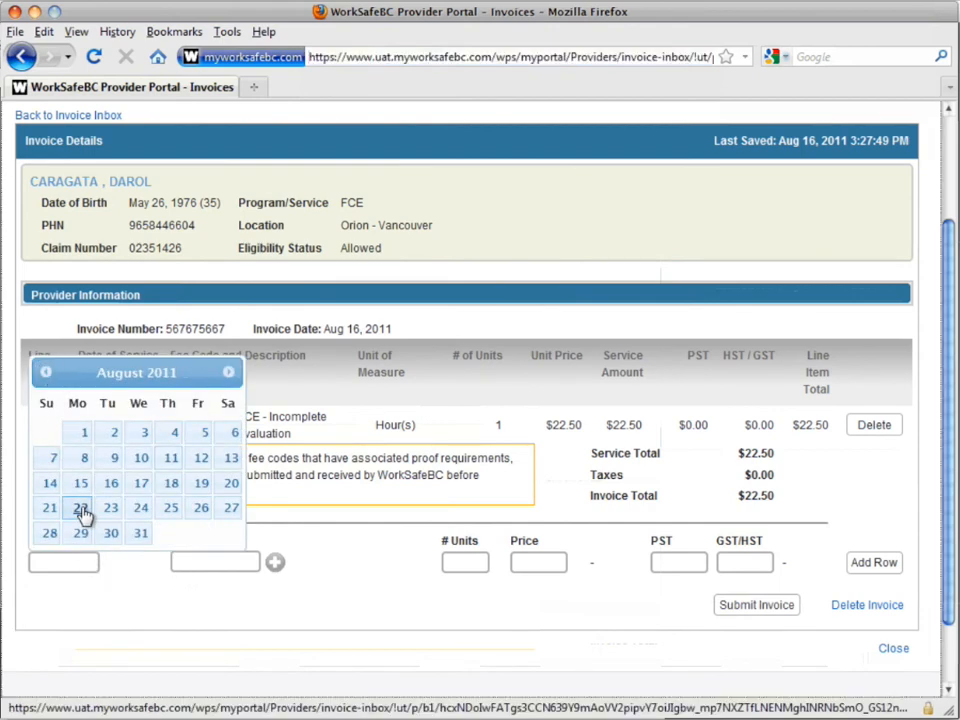
pyautogui.click(81, 510)
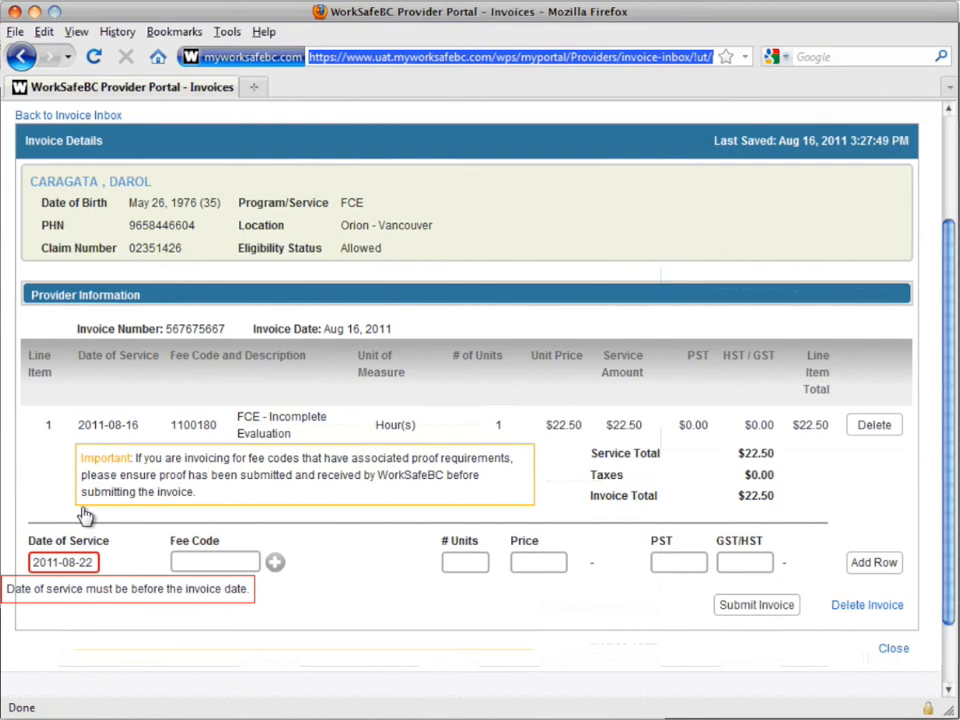
# Add an invoice line dated 2011-08-15 for fee code 1100177, FCE - 1 Day Evaluation, with 1 unit.
pyautogui.click(86, 567)
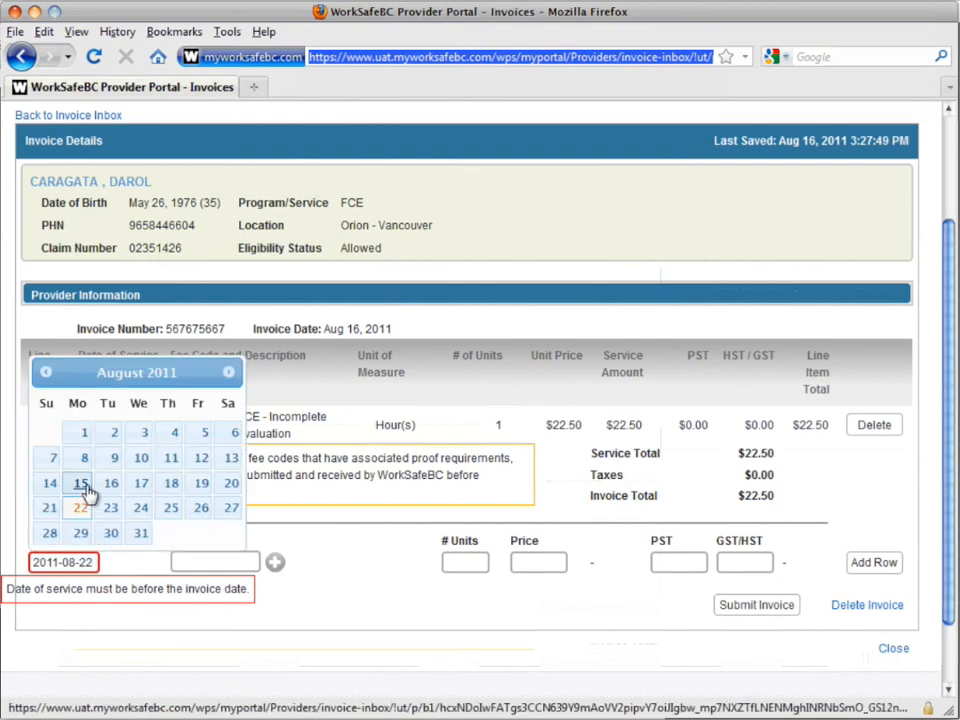
pyautogui.click(81, 483)
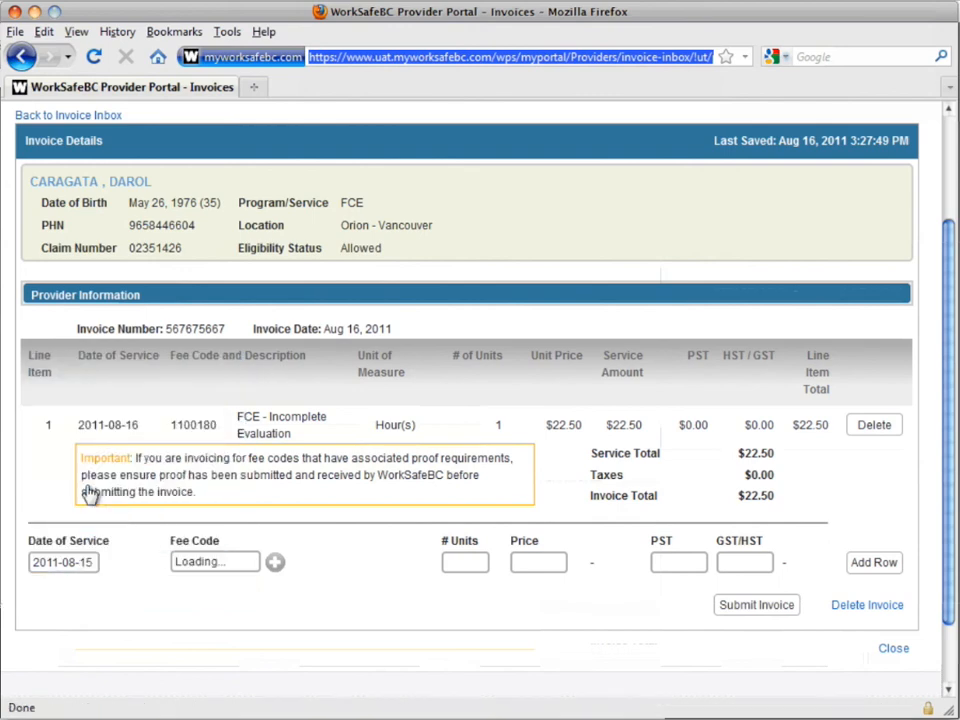
pyautogui.click(276, 565)
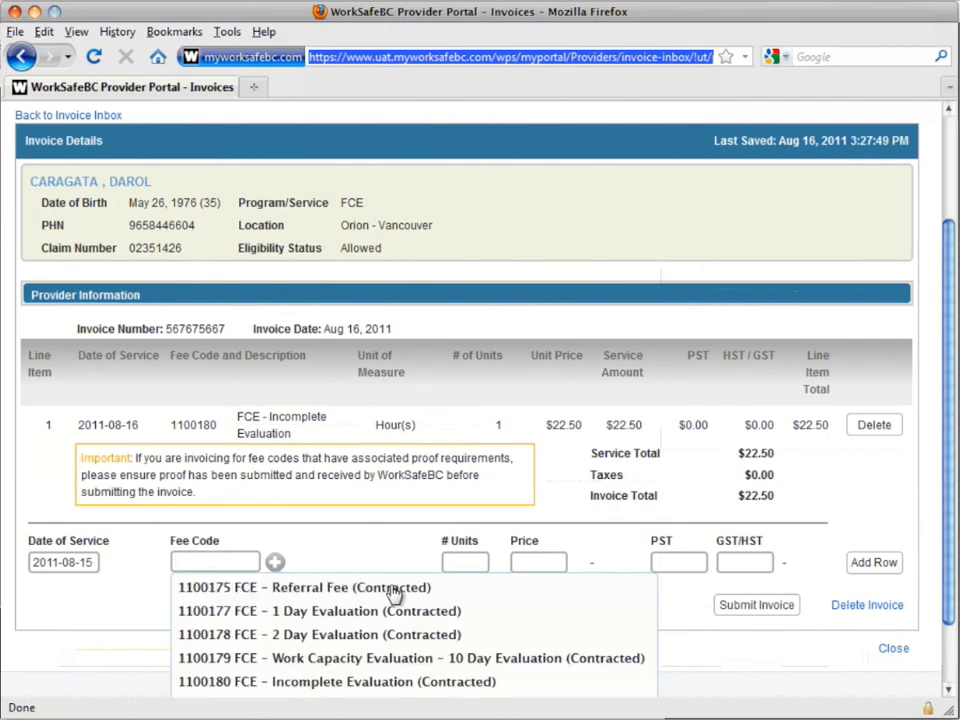
pyautogui.click(517, 611)
pyautogui.click(470, 572)
pyautogui.write('1')
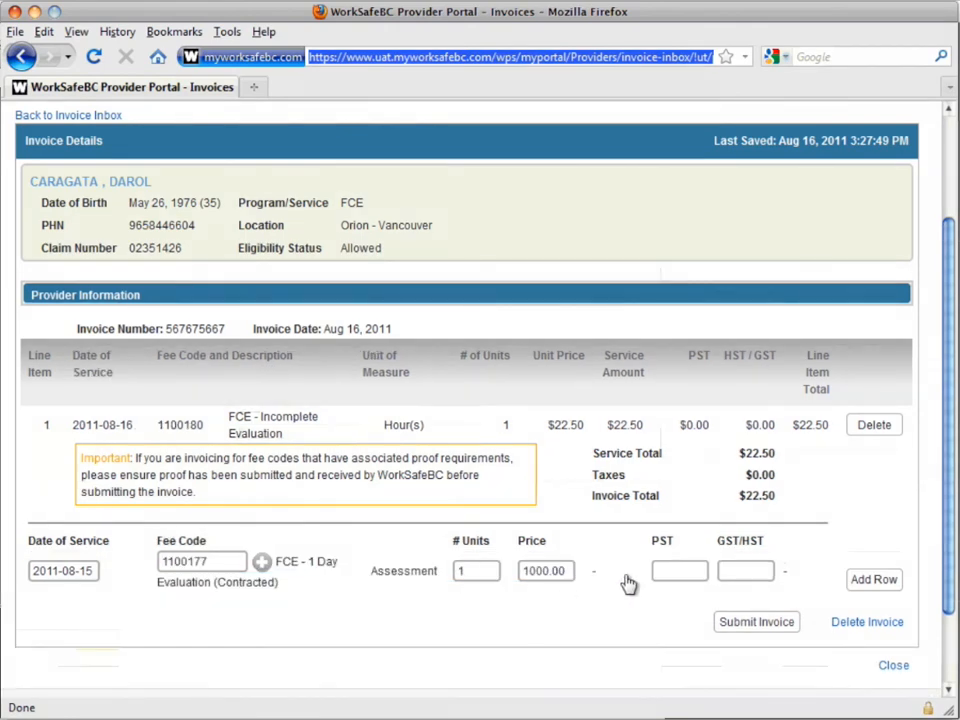
pyautogui.click(873, 580)
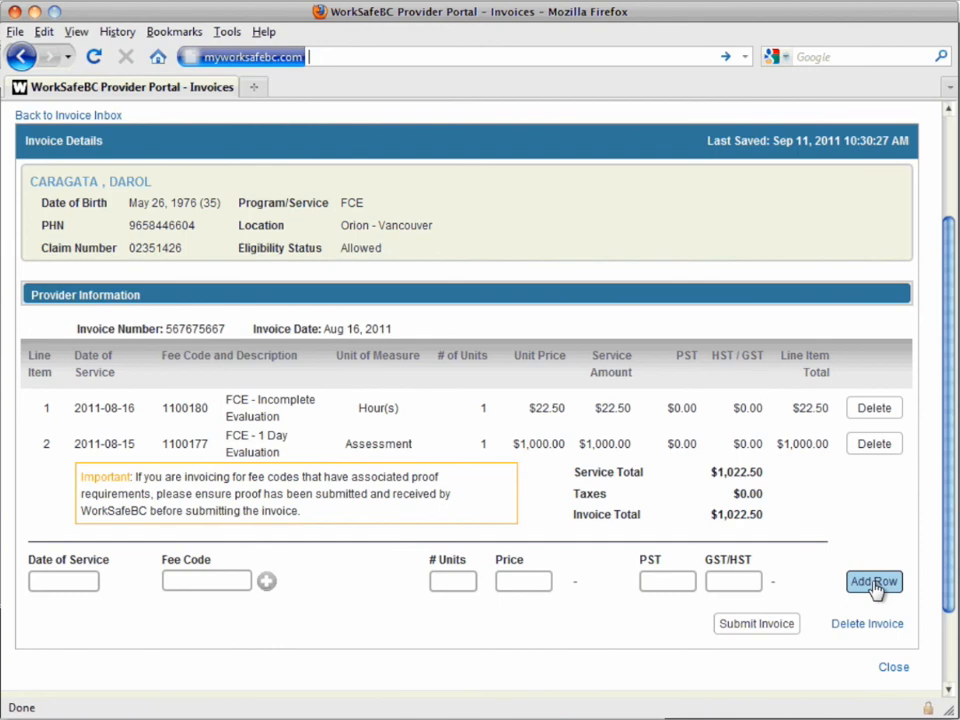
# Delete the FCE - Incomplete Evaluation line, fee code 1100180, from the draft invoice.
pyautogui.click(873, 408)
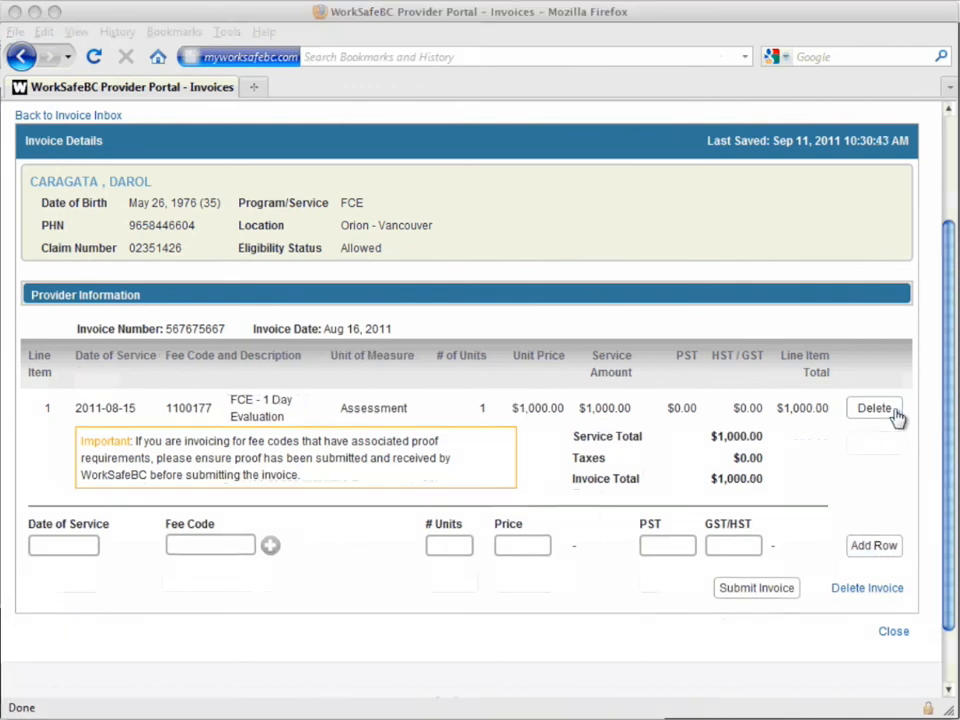